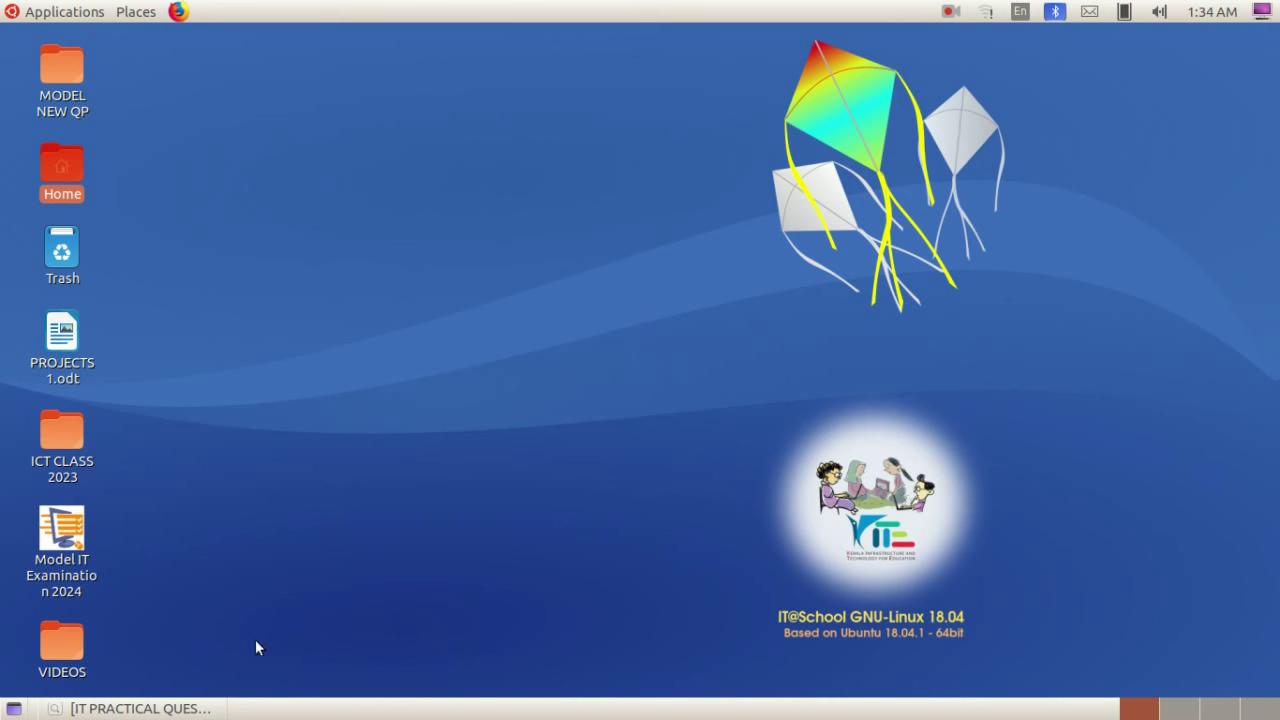
Read the Sports.odb query question on pages 46 and 47 of the IT PRACTICAL QUESTIONS PDF
{"action": "left_click", "coordinate": [200, 708]}
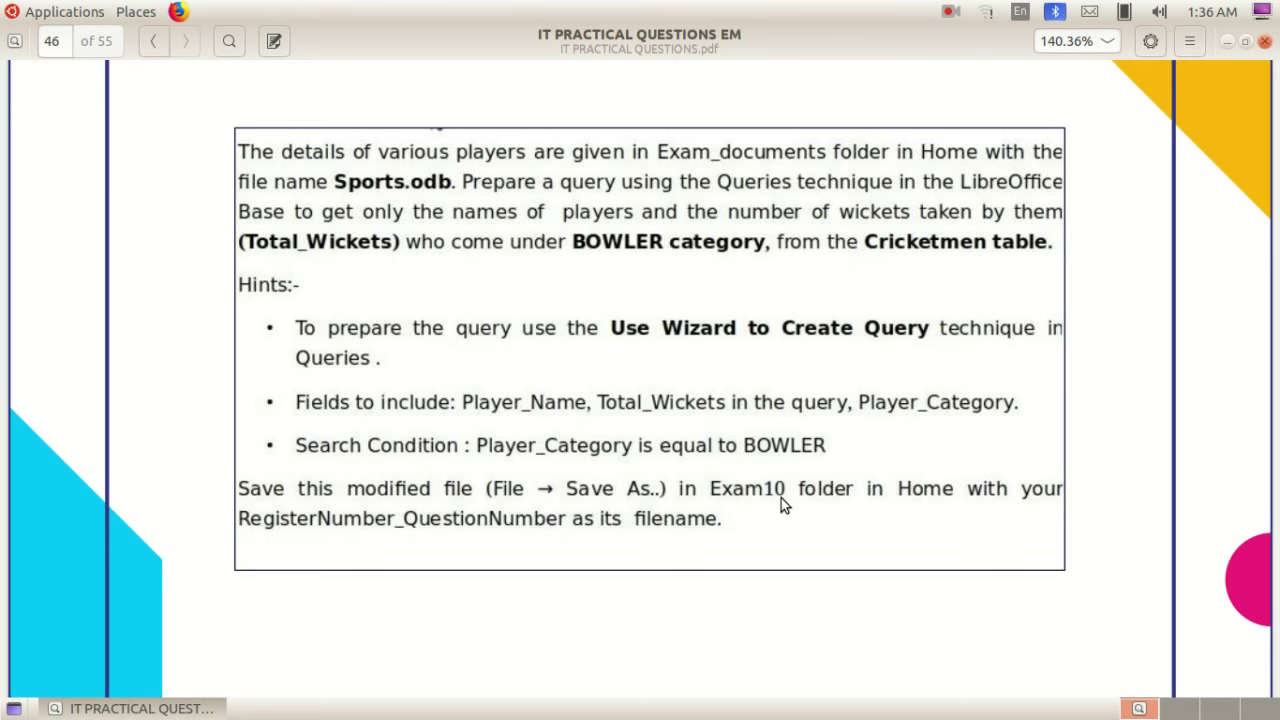
{"action": "scroll", "coordinate": [781, 498], "scroll_direction": "down", "scroll_amount": 10}
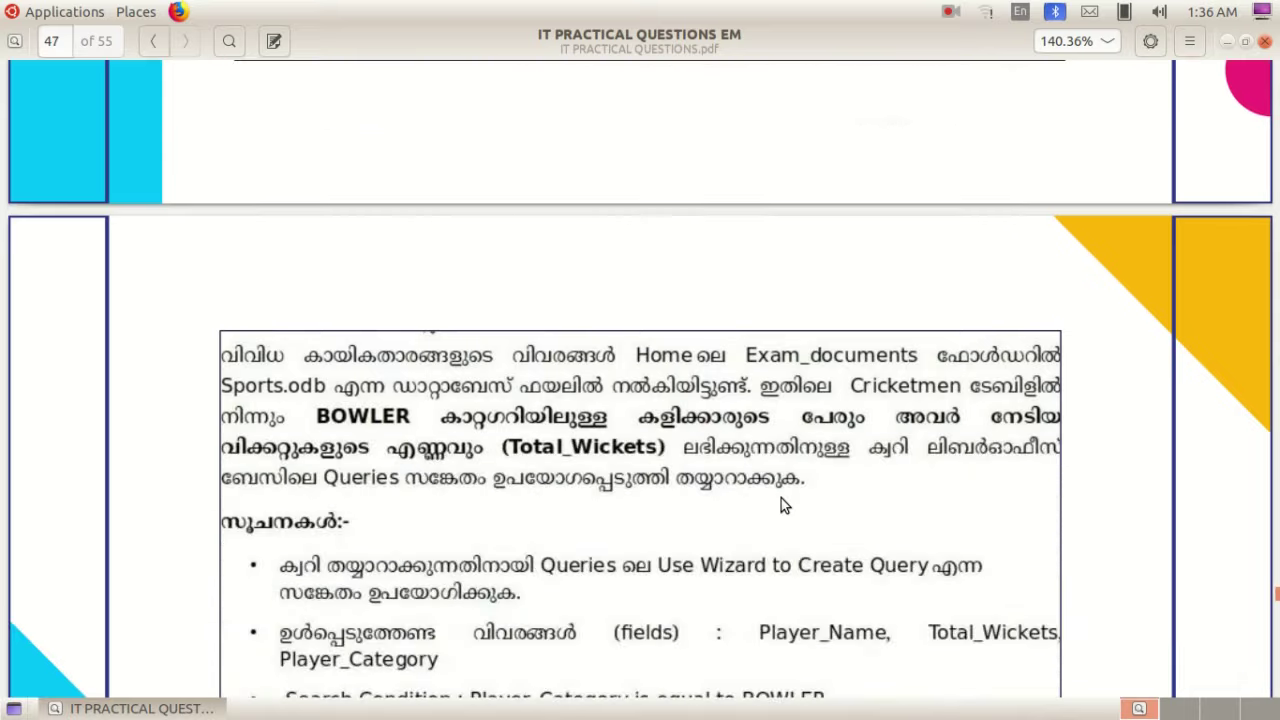
{"action": "scroll", "coordinate": [781, 498], "scroll_direction": "down", "scroll_amount": 4}
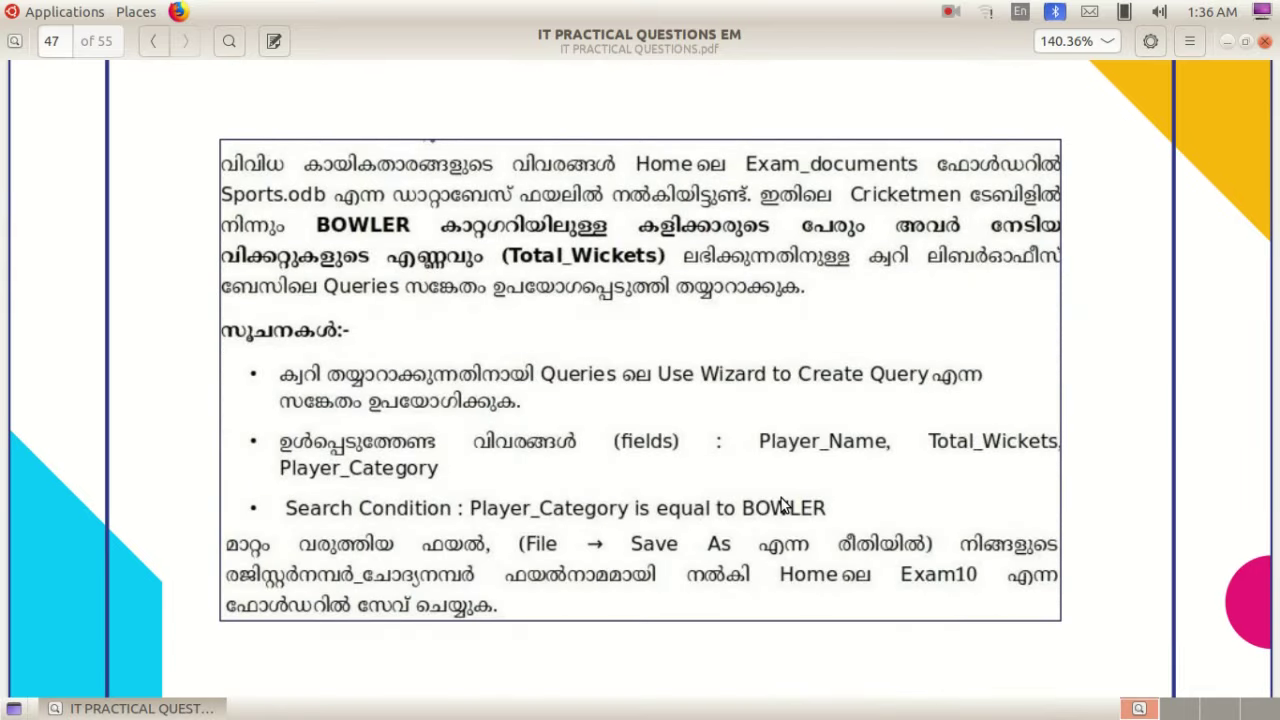
Open the Sports.odb database in LibreOffice Base from the Exam_documents folder in Home
{"action": "key", "text": "ctrl+alt+d"}
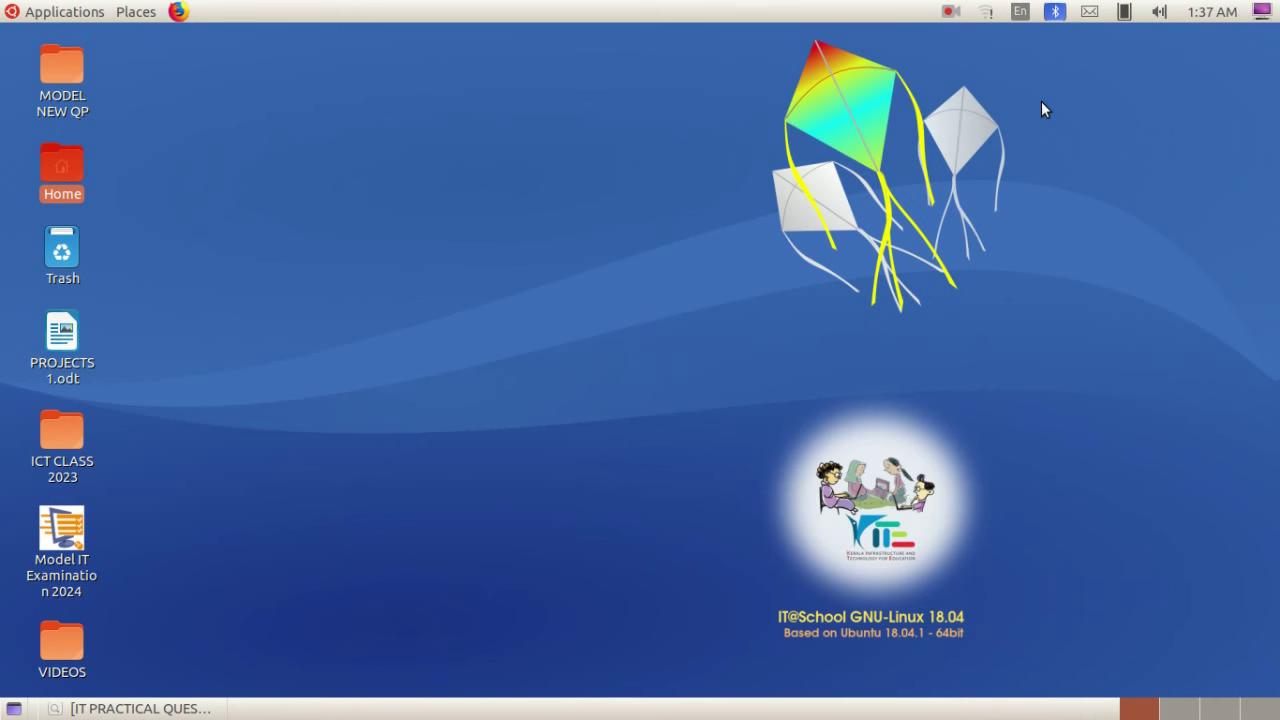
{"action": "double_click", "coordinate": [77, 160]}
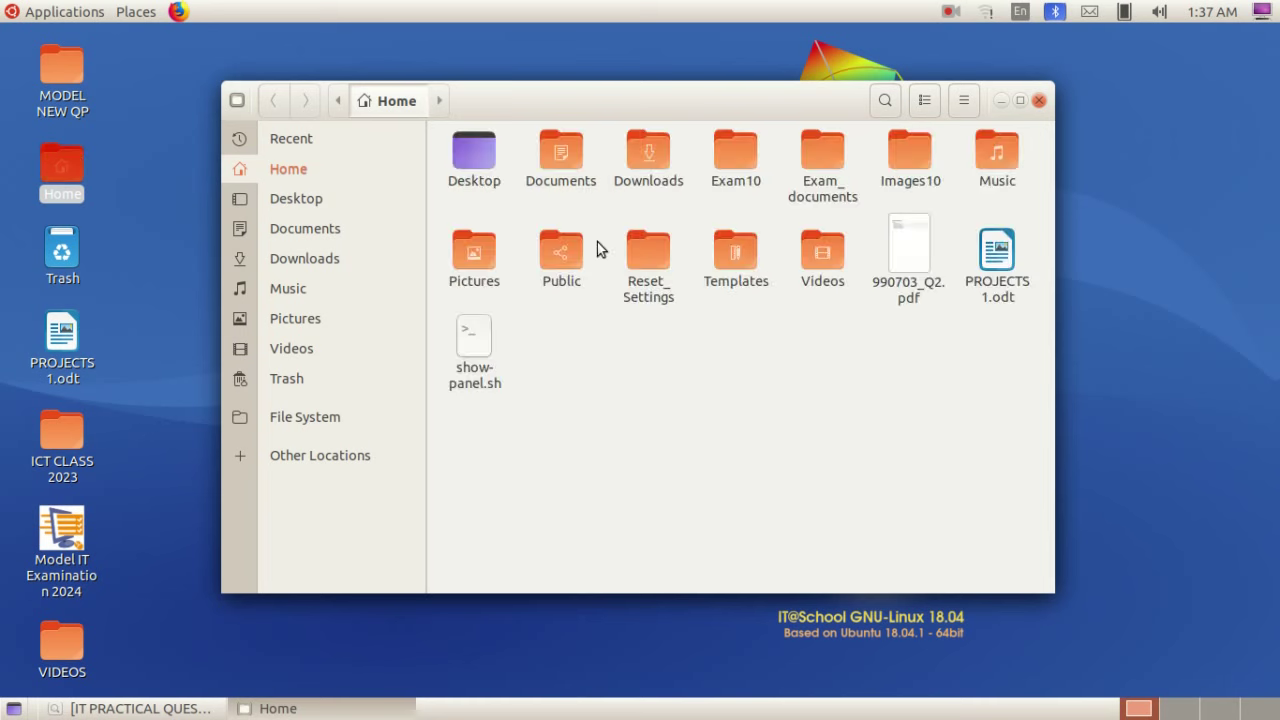
{"action": "double_click", "coordinate": [821, 190]}
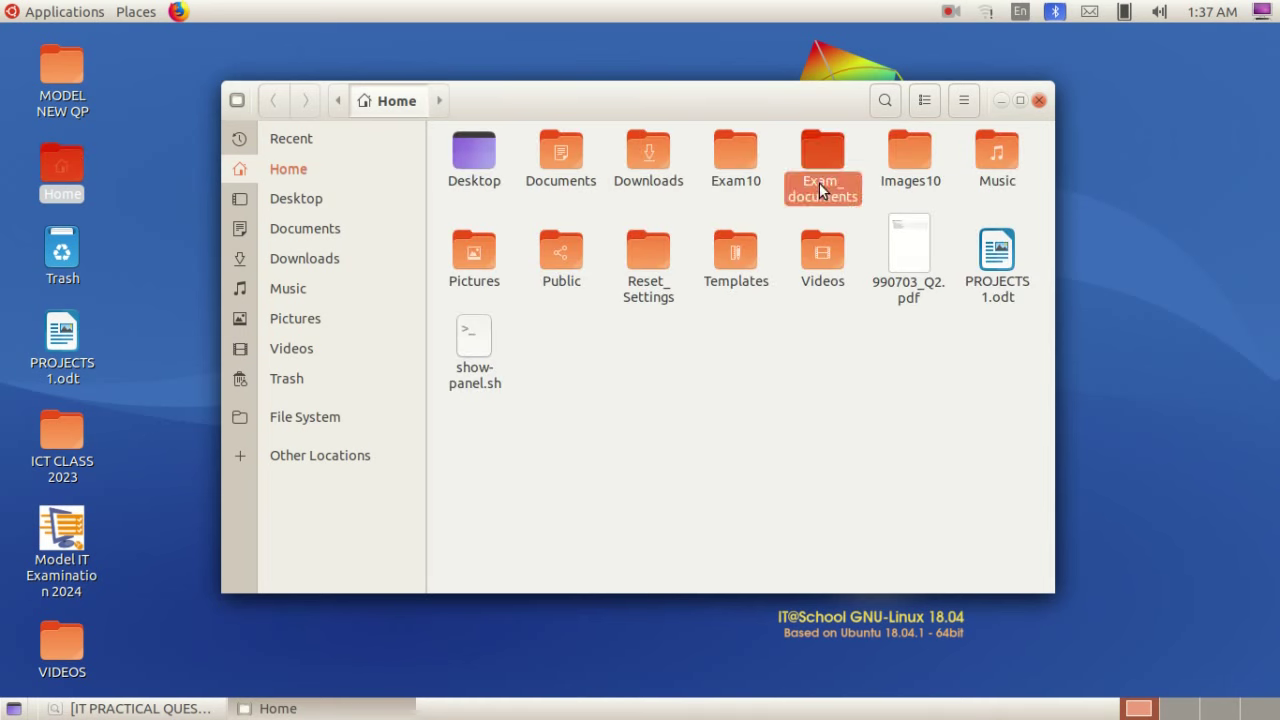
{"action": "double_click", "coordinate": [922, 466]}
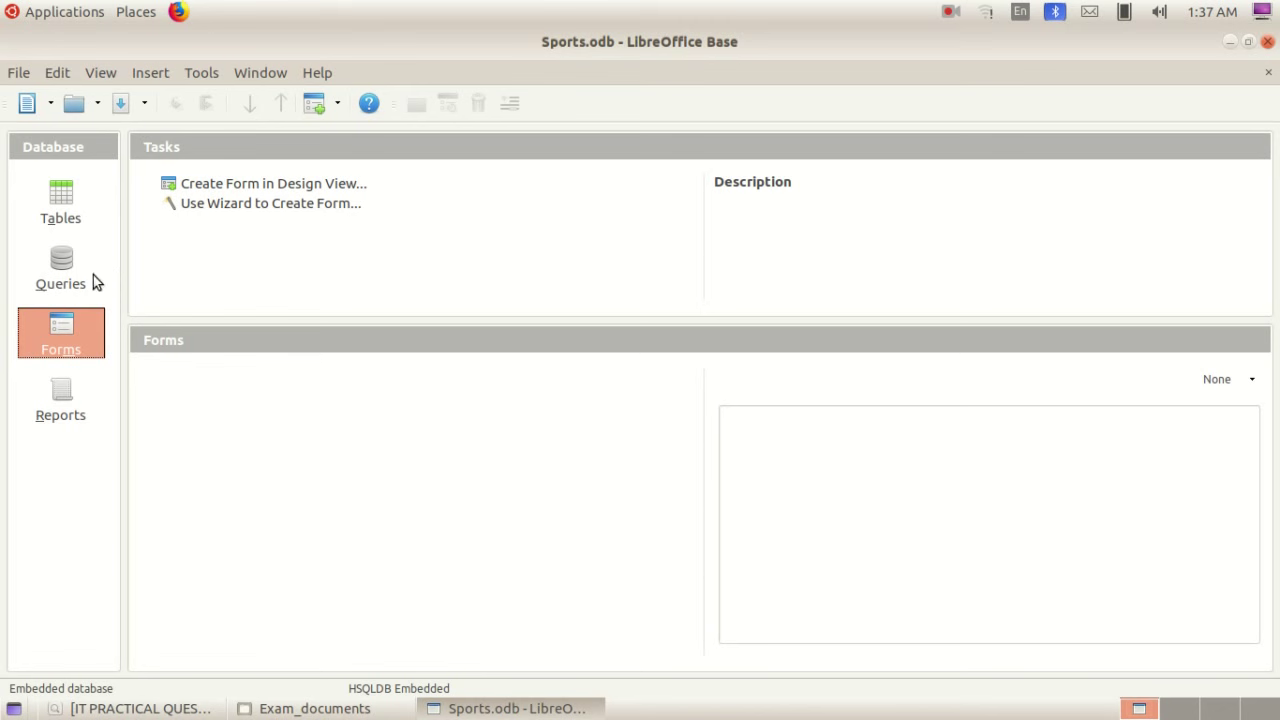
Start a new query with the Query Wizard and choose the Cricketmen table as its source
{"action": "left_click", "coordinate": [61, 264]}
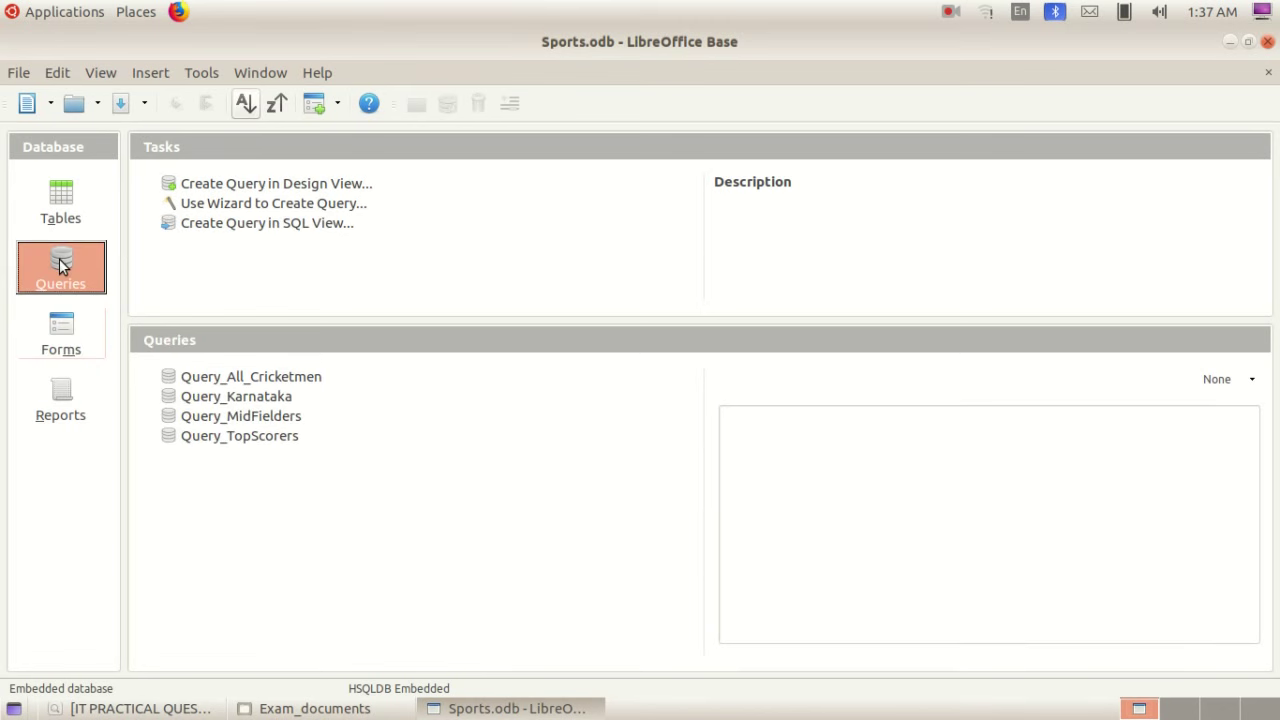
{"action": "left_click", "coordinate": [302, 207]}
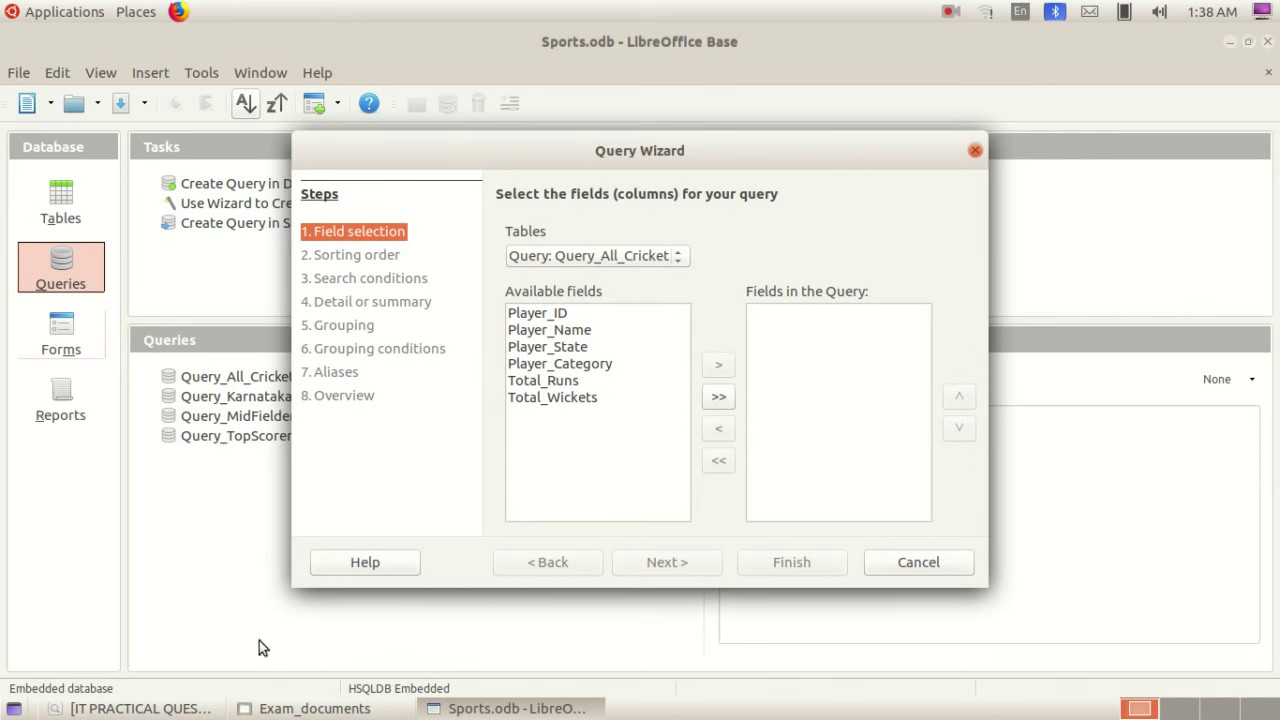
{"action": "left_click", "coordinate": [137, 708]}
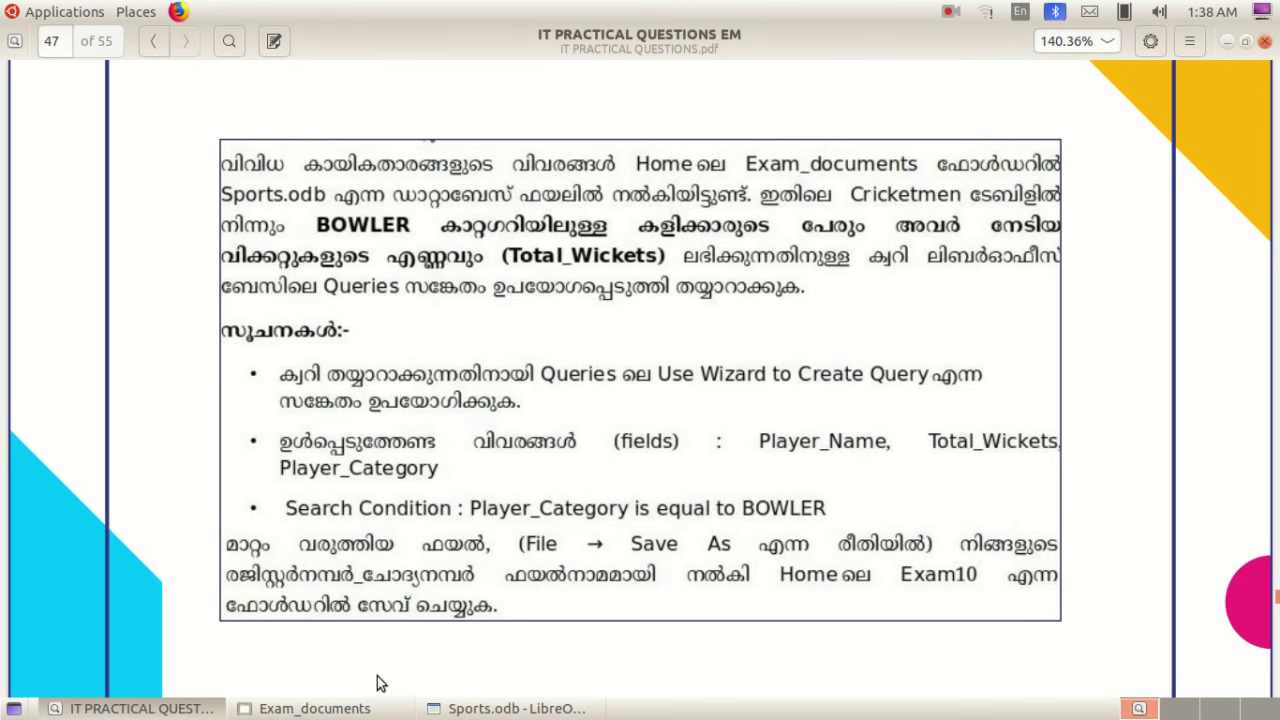
{"action": "left_click", "coordinate": [492, 713]}
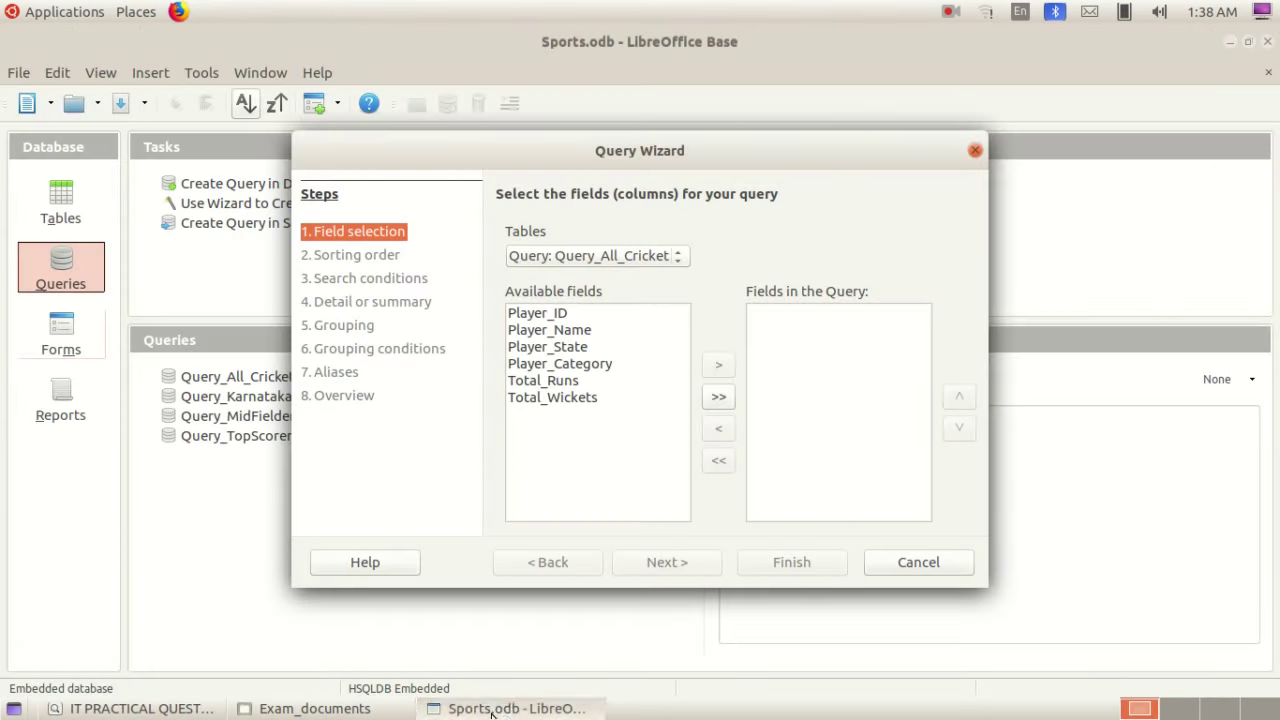
{"action": "left_click", "coordinate": [600, 258]}
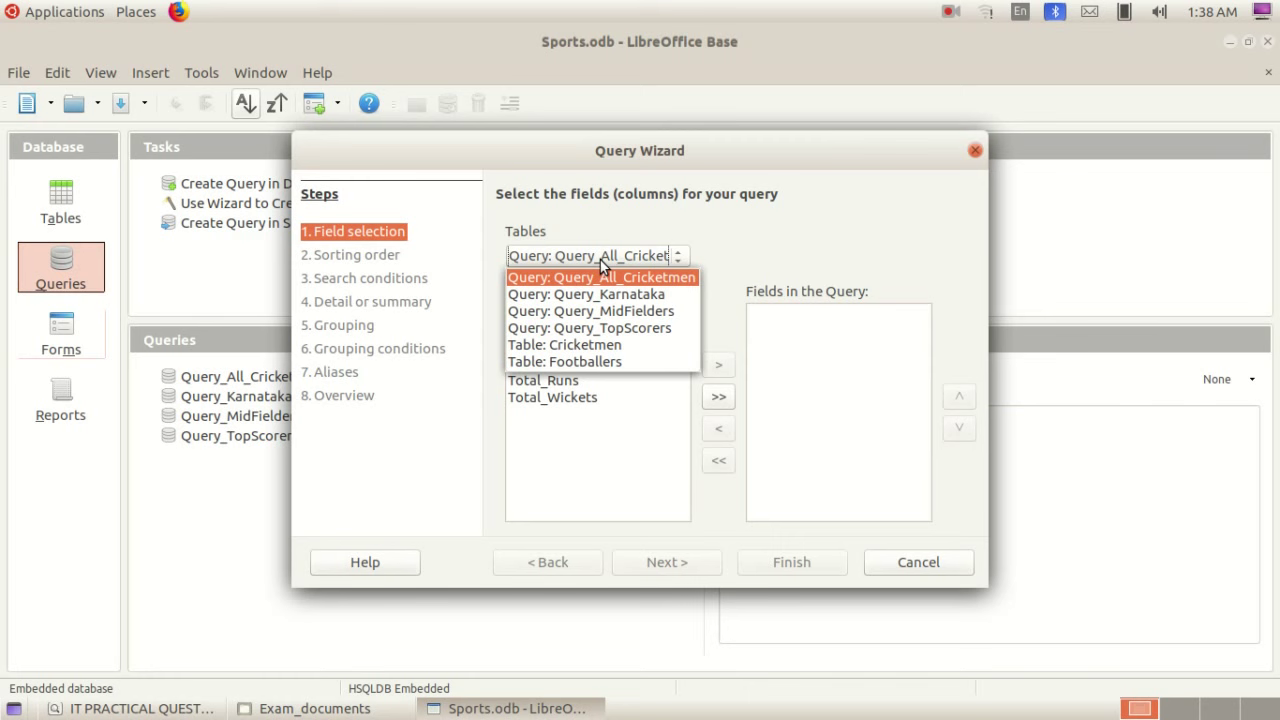
{"action": "left_click", "coordinate": [614, 344]}
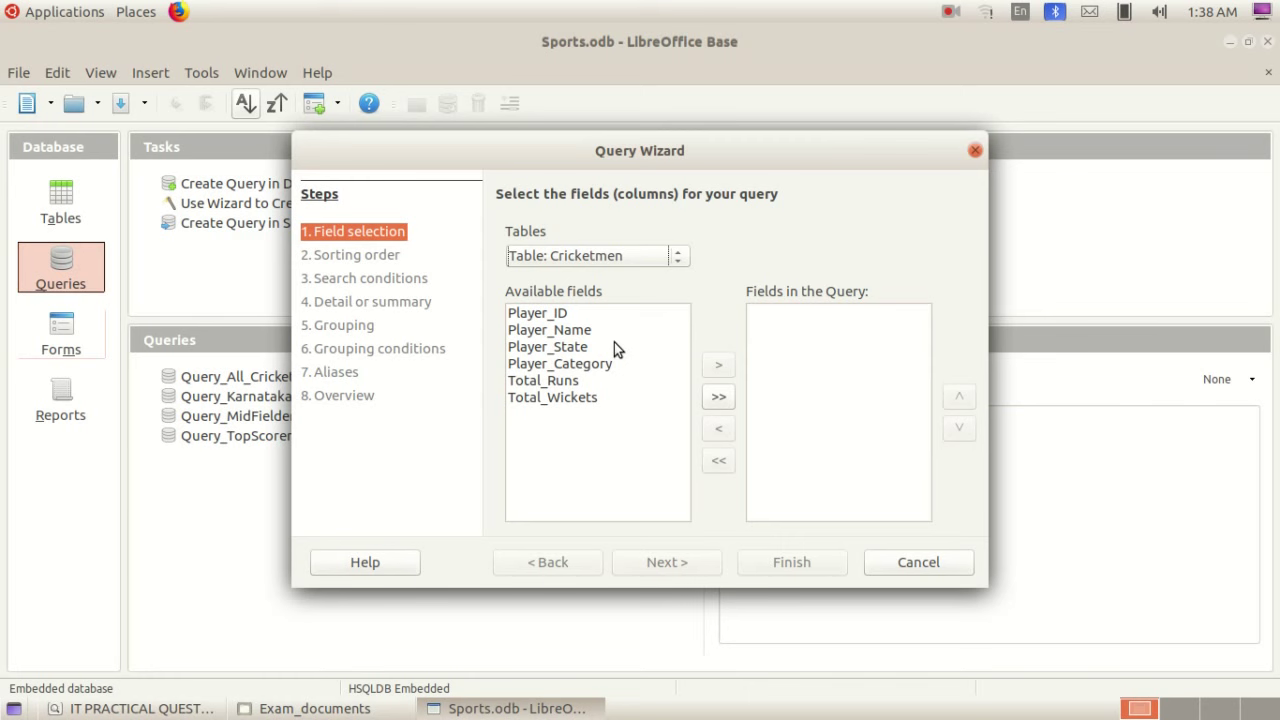
Add the fields Player_Name, Player_Category and Total_Wickets to the query, checking the required fields in the question PDF
{"action": "left_click", "coordinate": [600, 331]}
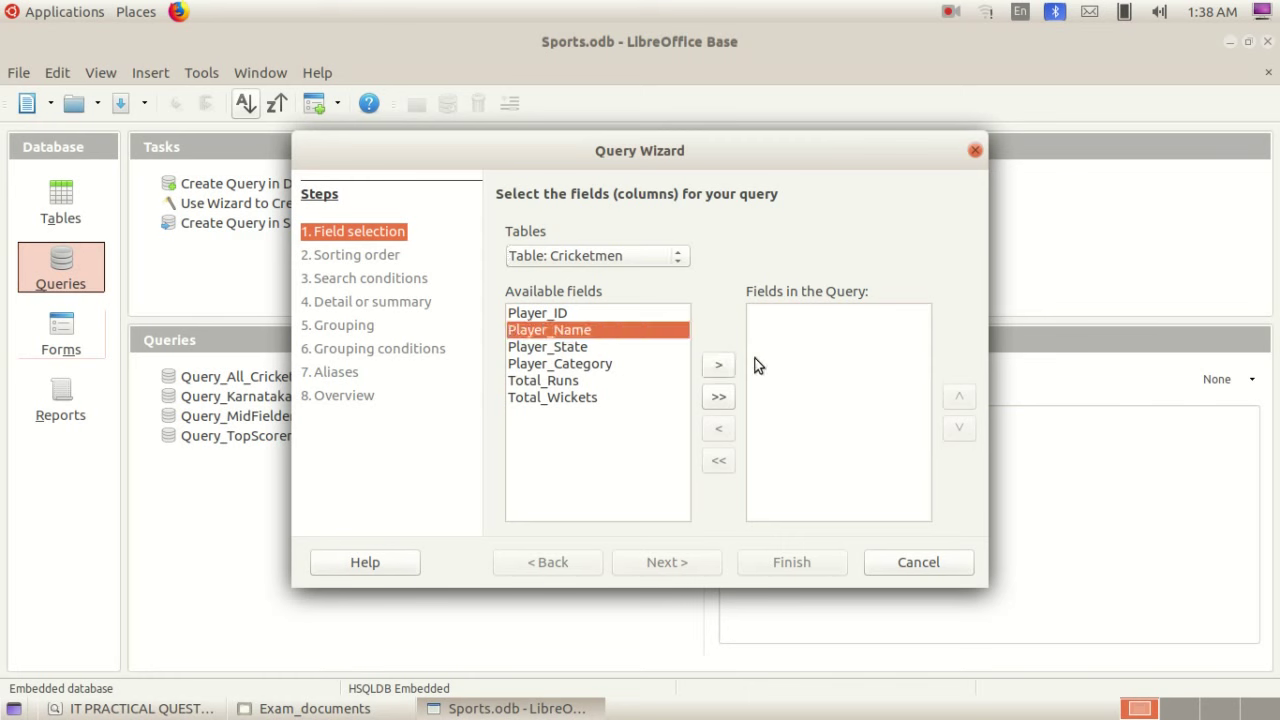
{"action": "left_click", "coordinate": [719, 364]}
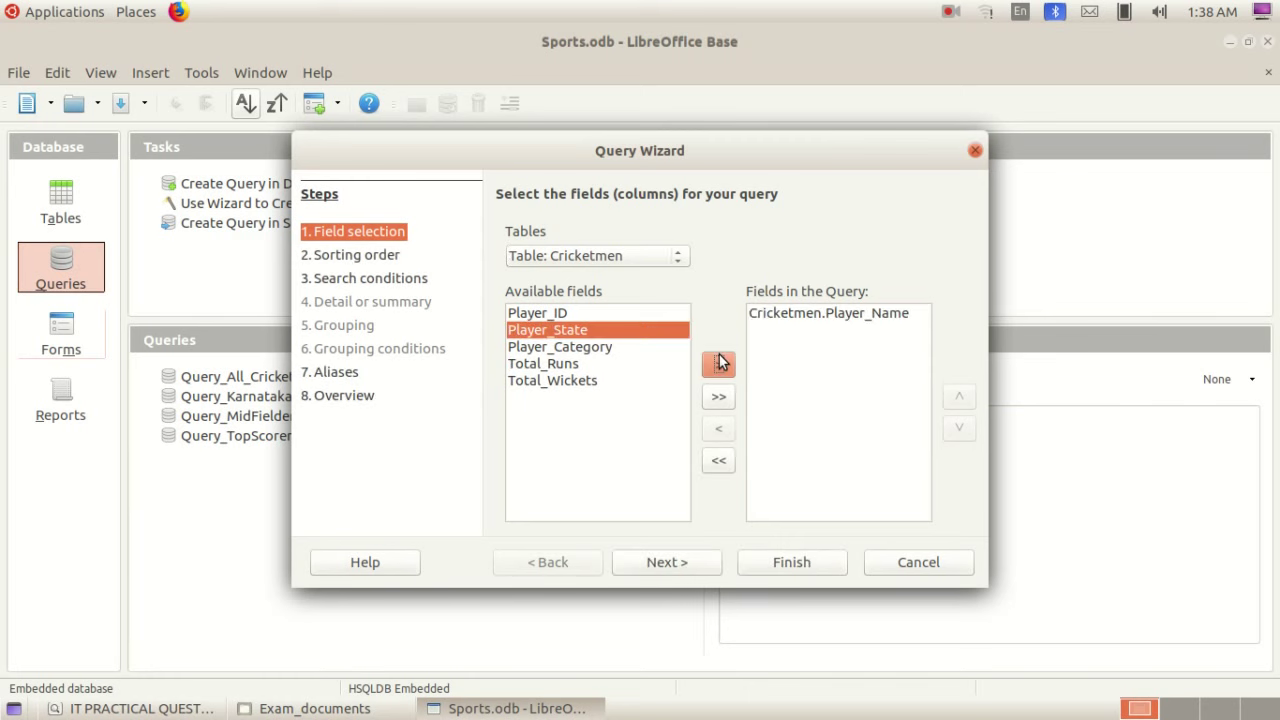
{"action": "left_click", "coordinate": [620, 350]}
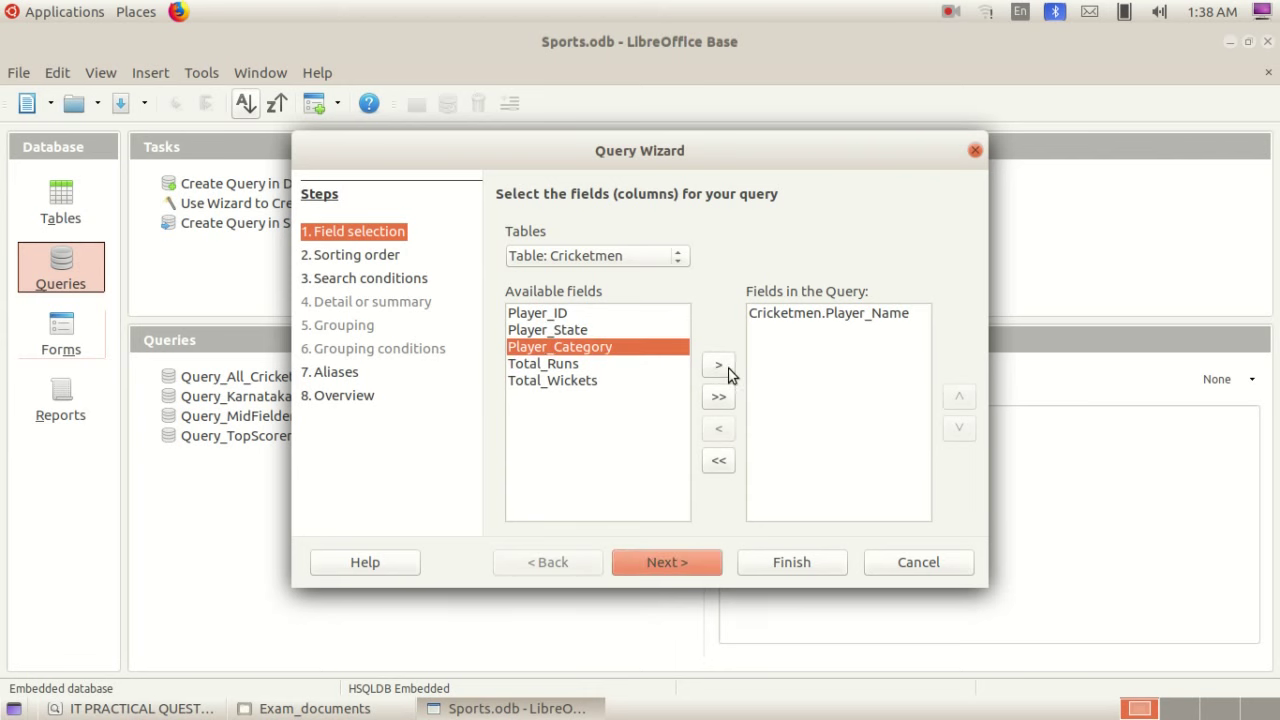
{"action": "left_click", "coordinate": [719, 365]}
{"action": "left_click", "coordinate": [597, 366]}
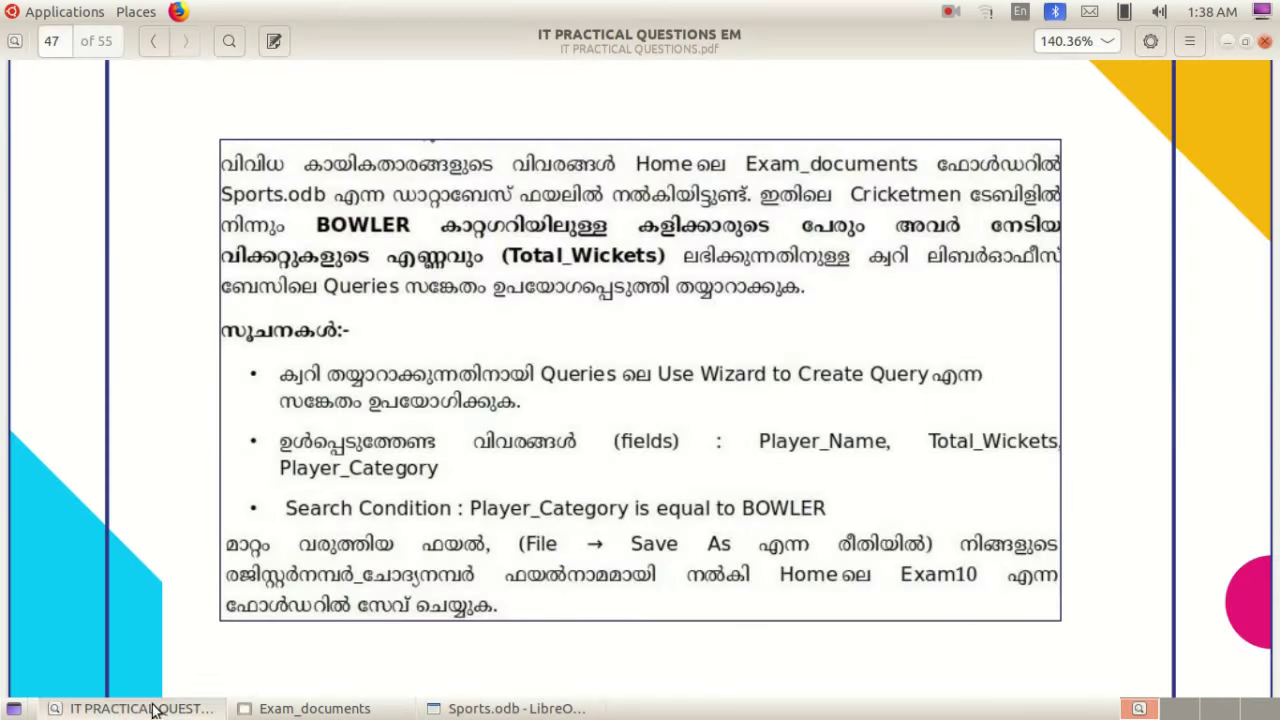
{"action": "left_click", "coordinate": [75, 707]}
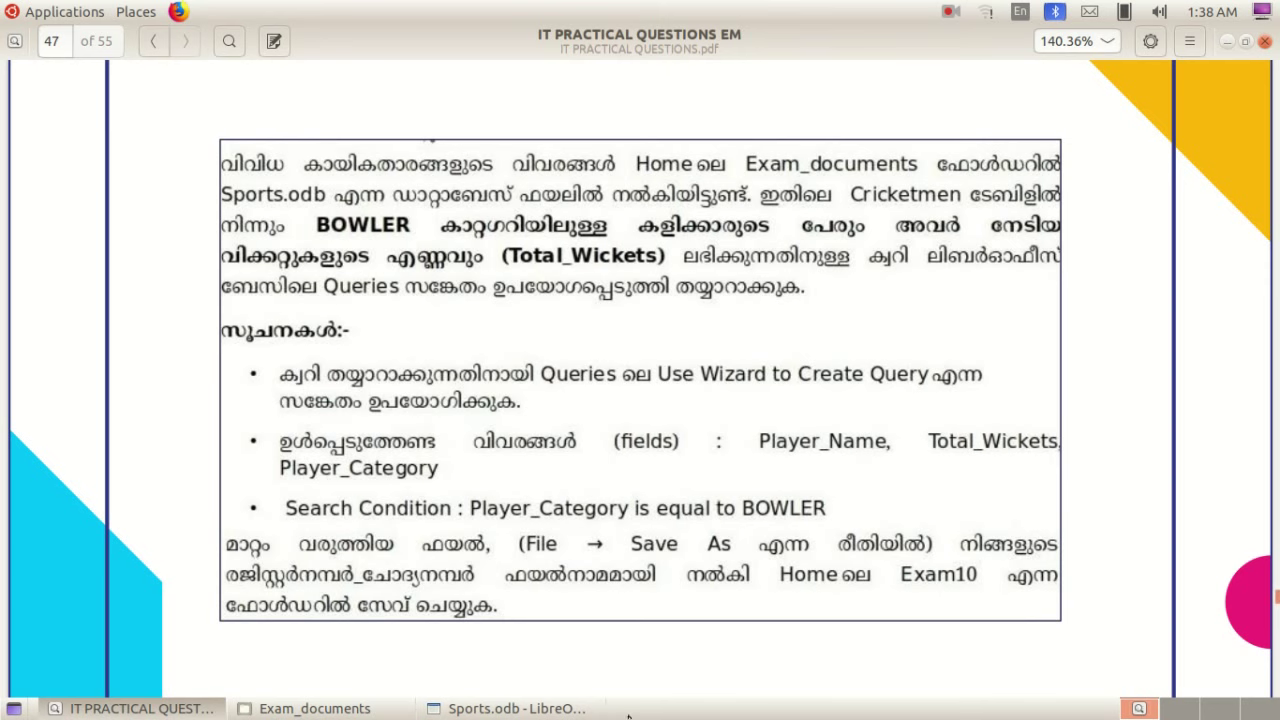
{"action": "left_click", "coordinate": [580, 709]}
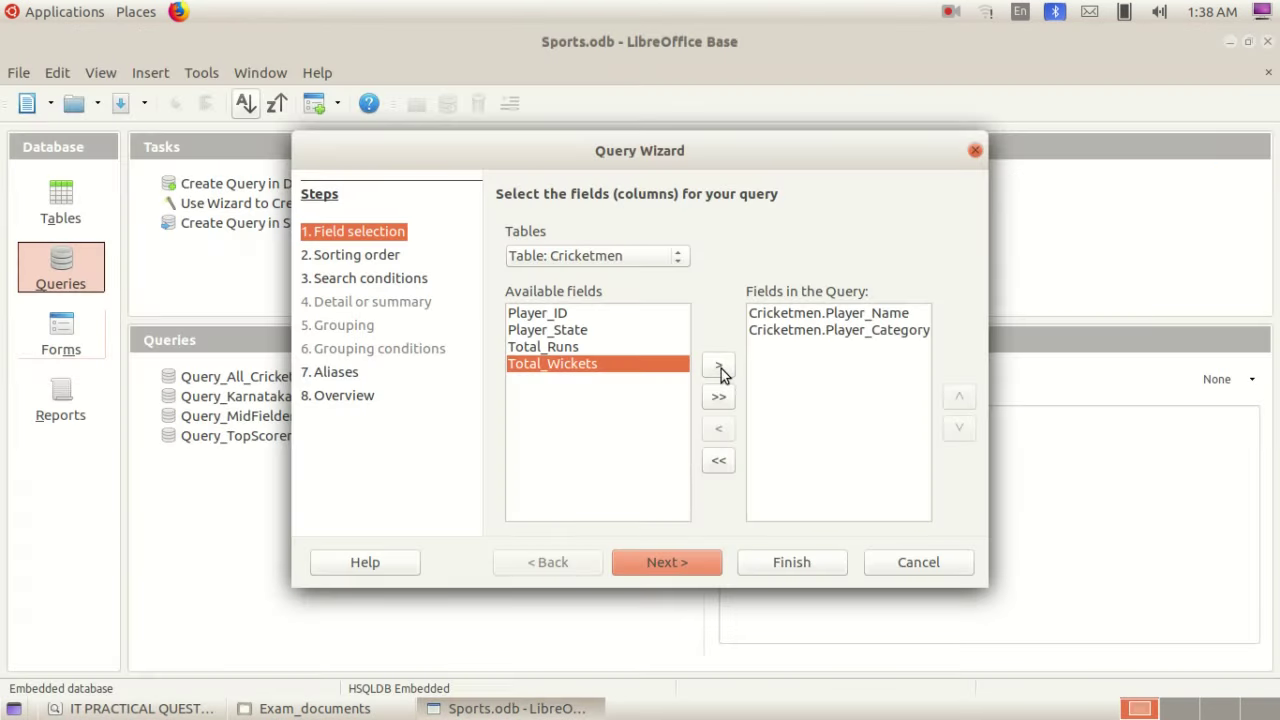
{"action": "left_click", "coordinate": [721, 370]}
Leave the sorting order undefined and set the search condition to Player_Category is equal to BOWLER
{"action": "left_click", "coordinate": [653, 563]}
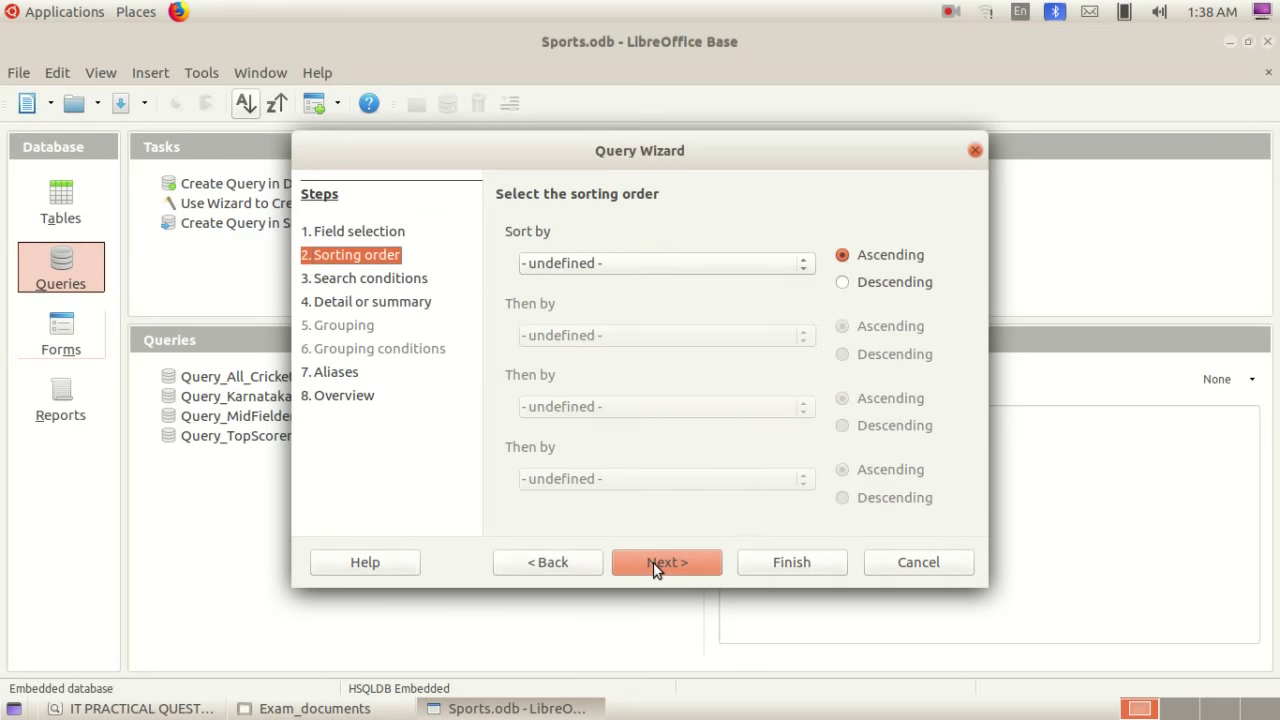
{"action": "left_click", "coordinate": [653, 562]}
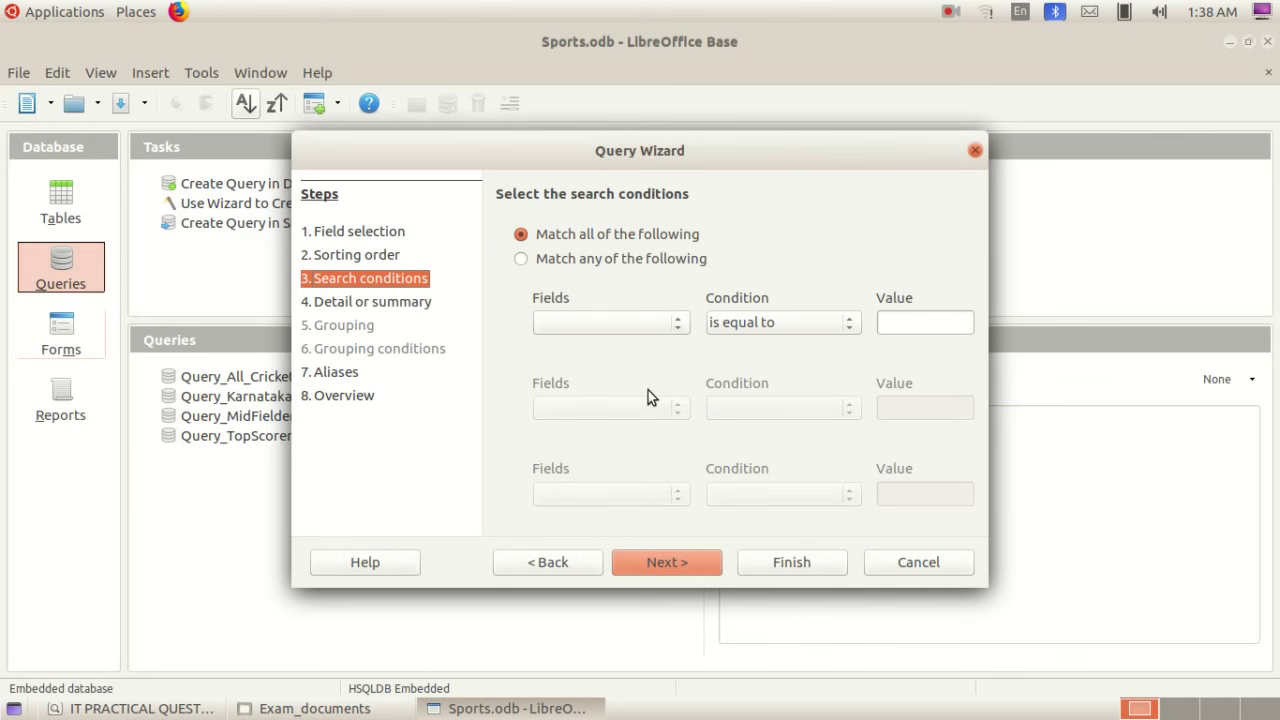
{"action": "left_click", "coordinate": [640, 332]}
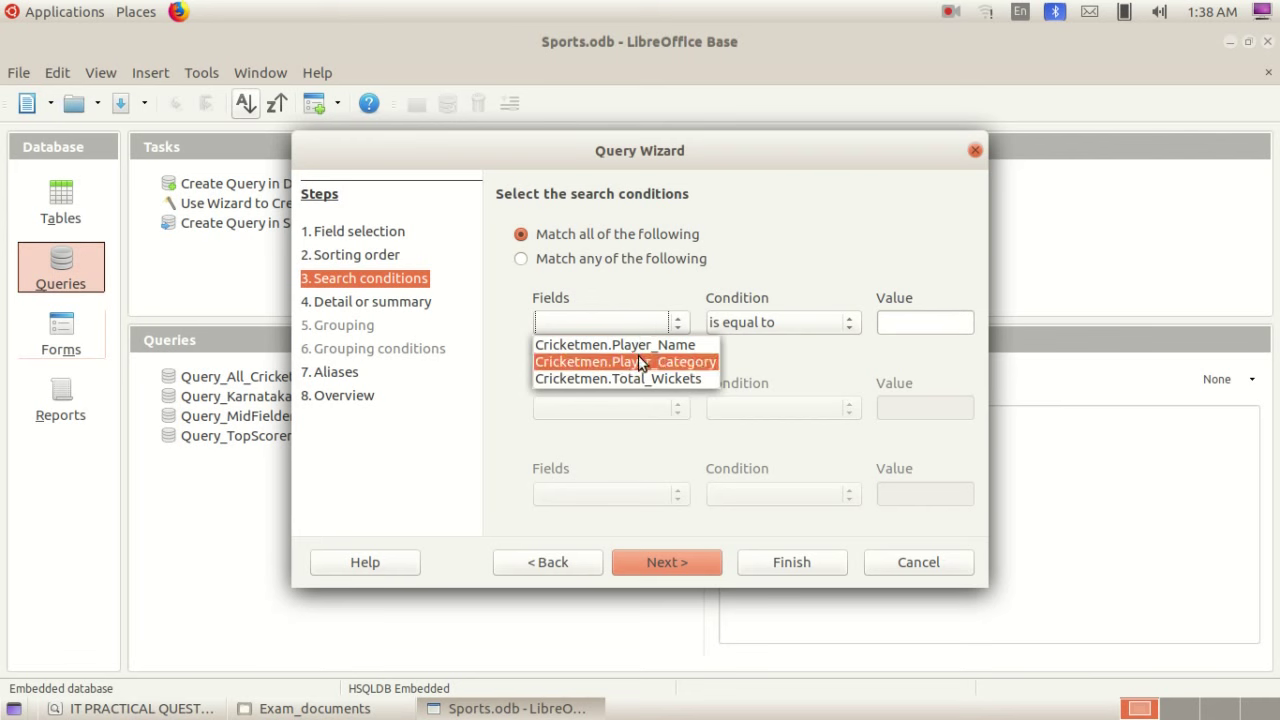
{"action": "left_click", "coordinate": [638, 361]}
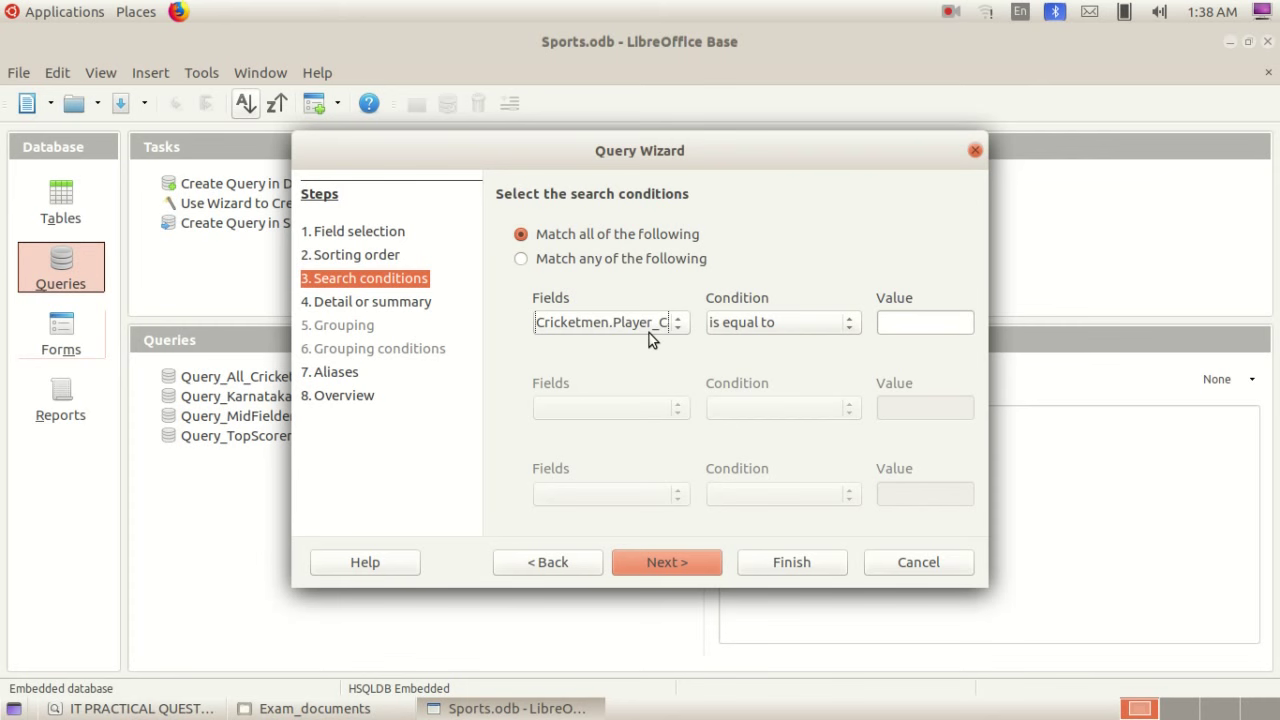
{"action": "left_click", "coordinate": [135, 708]}
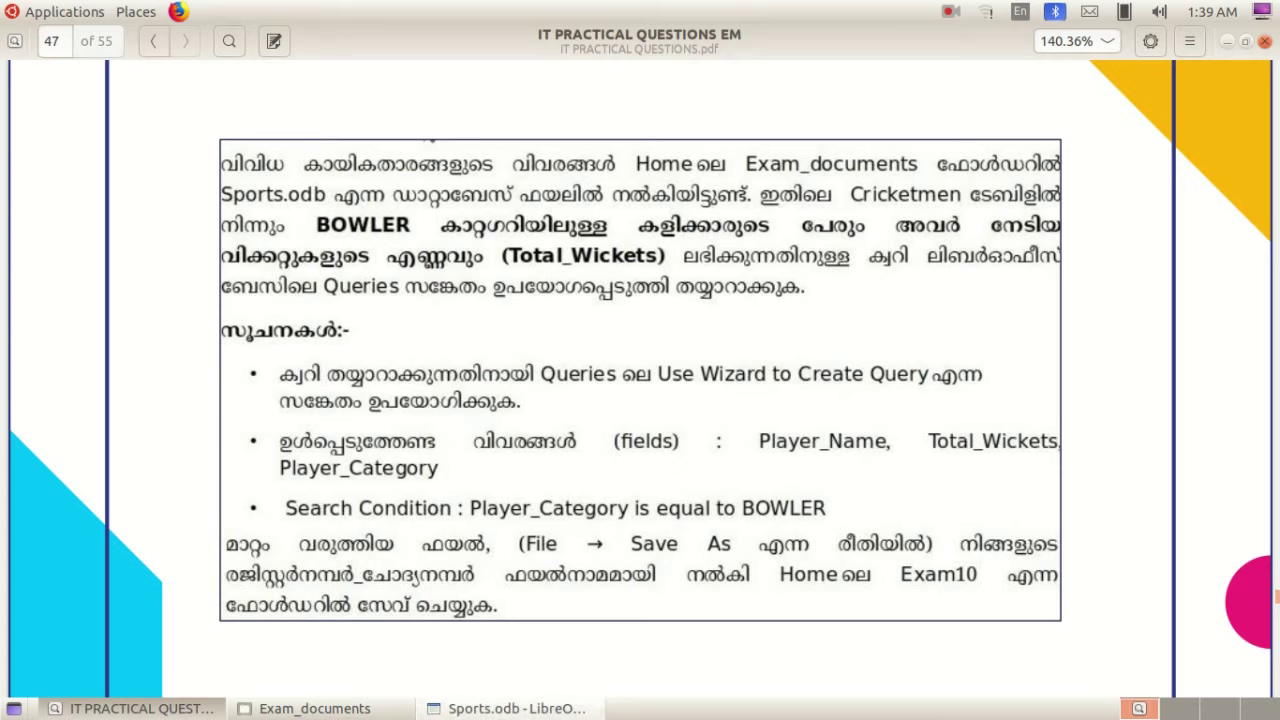
{"action": "left_click", "coordinate": [515, 708]}
{"action": "left_click", "coordinate": [886, 322]}
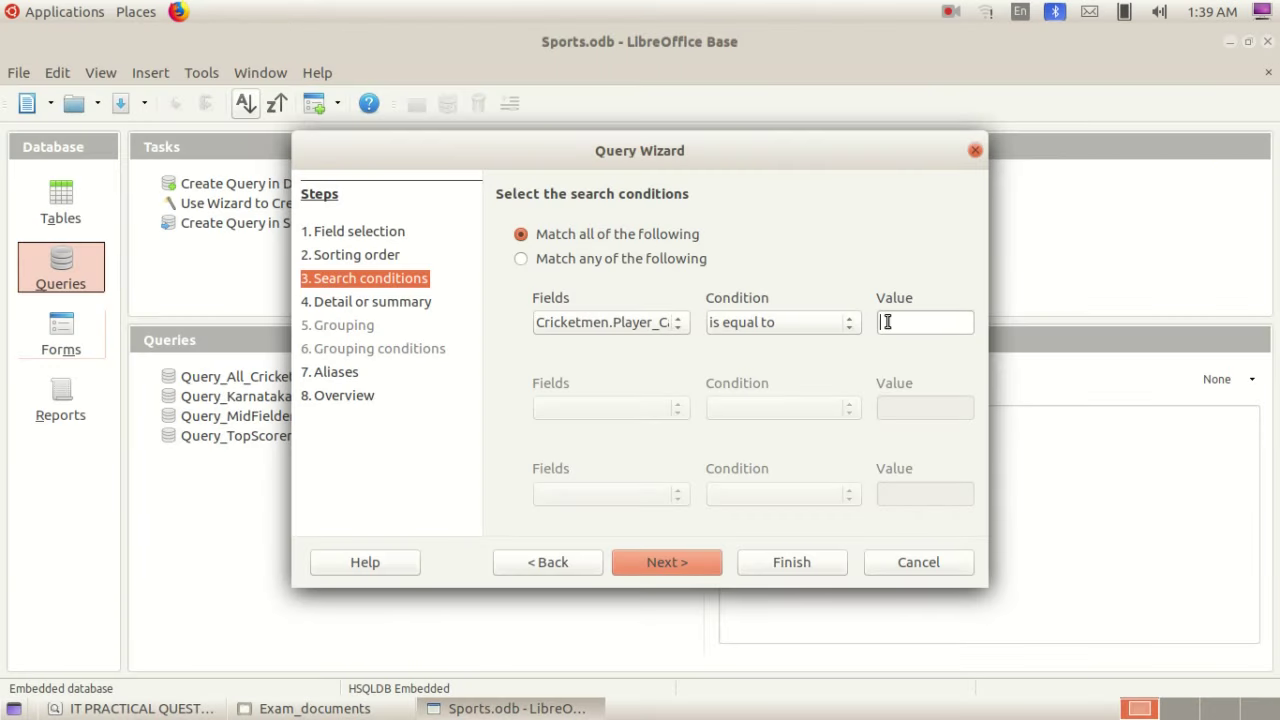
{"action": "type", "text": "B"}
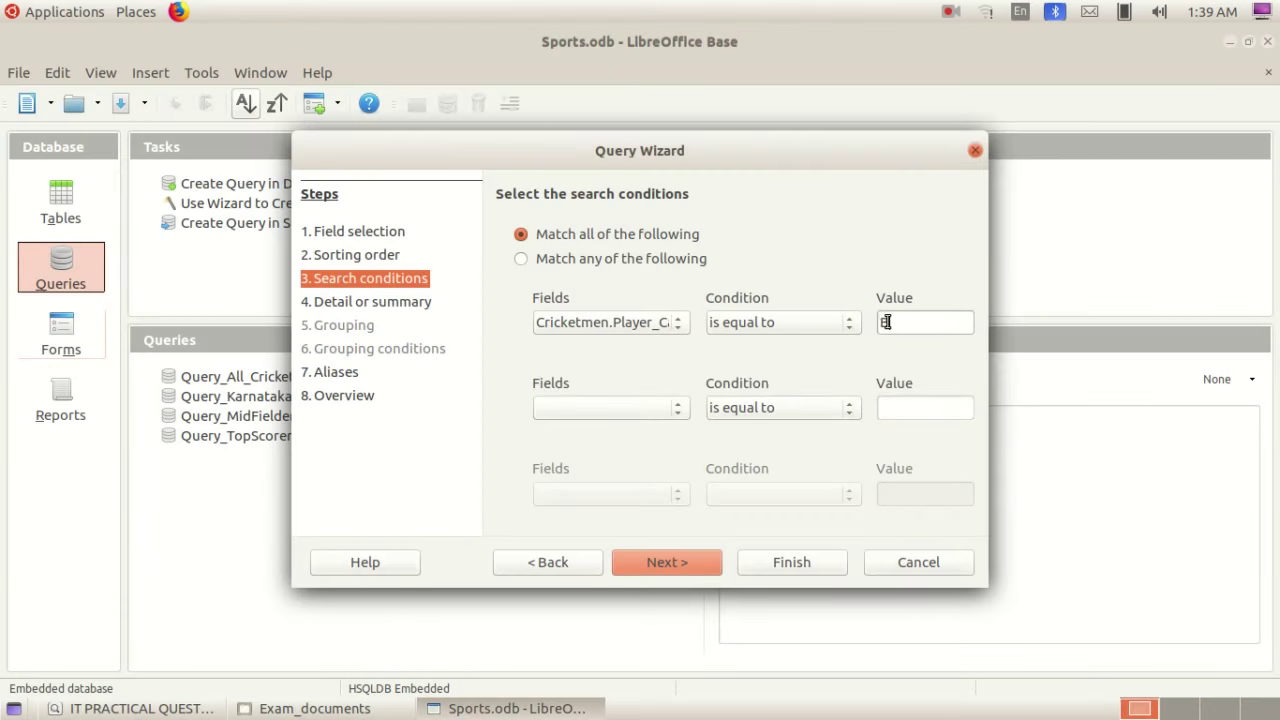
{"action": "type", "text": "OWLER"}
Finish the query with the default detail, alias, name and Display Query settings, and close its data view
{"action": "left_click", "coordinate": [699, 562]}
{"action": "left_click", "coordinate": [699, 562]}
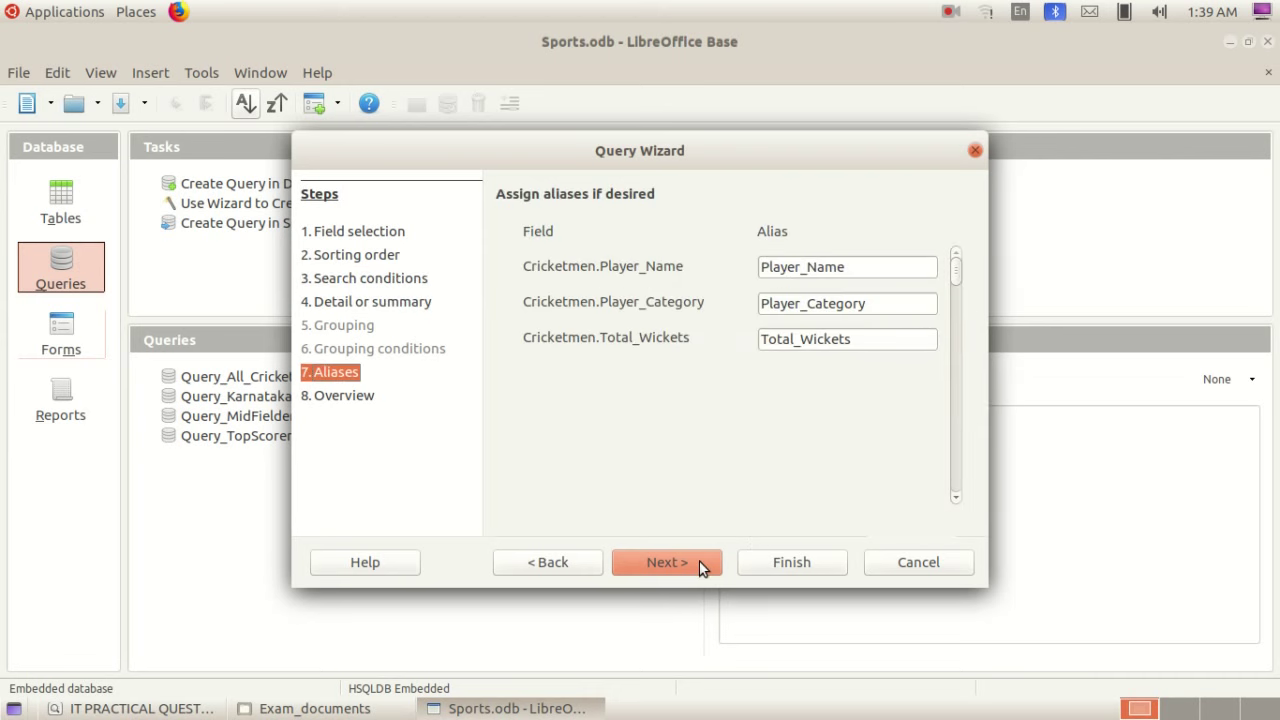
{"action": "left_click", "coordinate": [699, 562]}
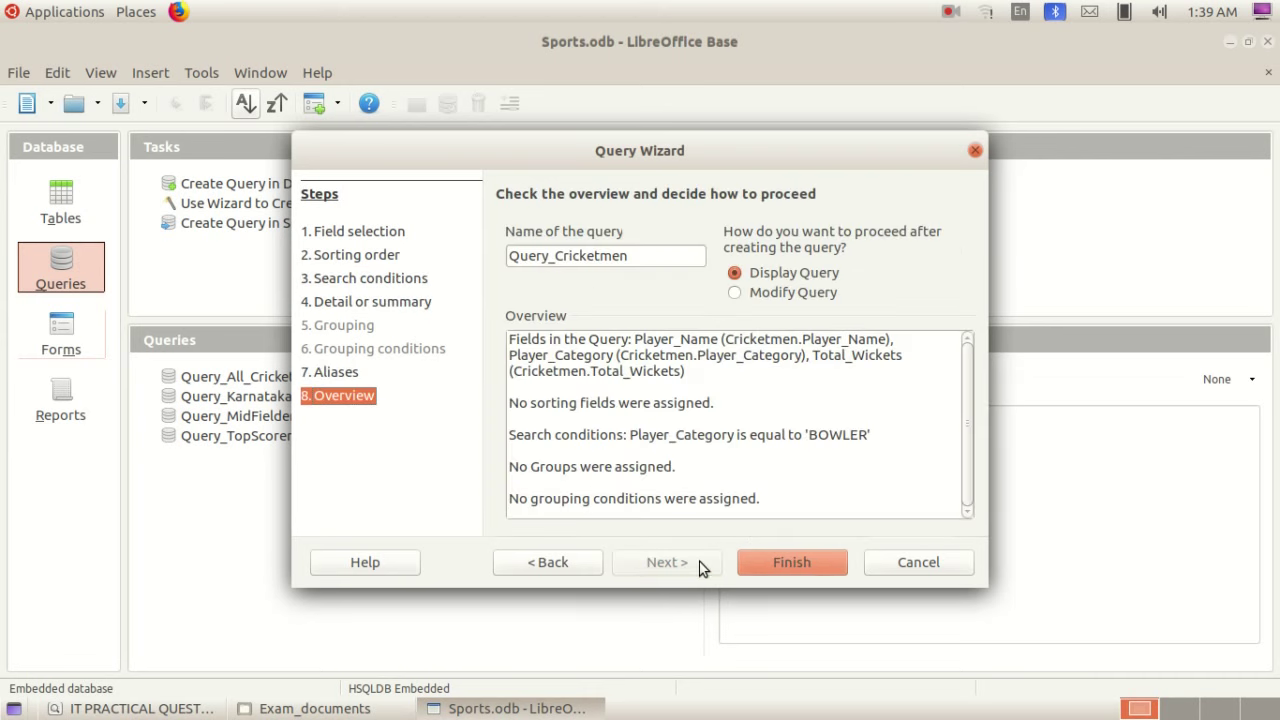
{"action": "left_click", "coordinate": [790, 564]}
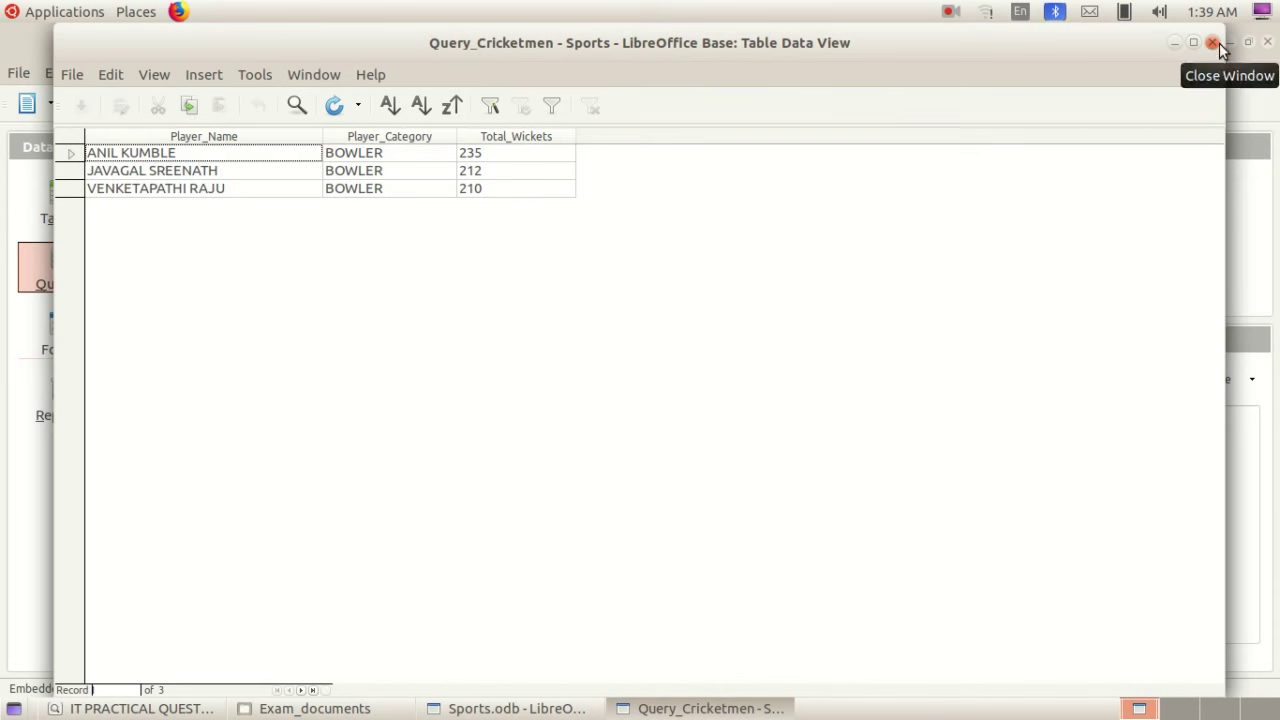
{"action": "left_click", "coordinate": [1212, 43]}
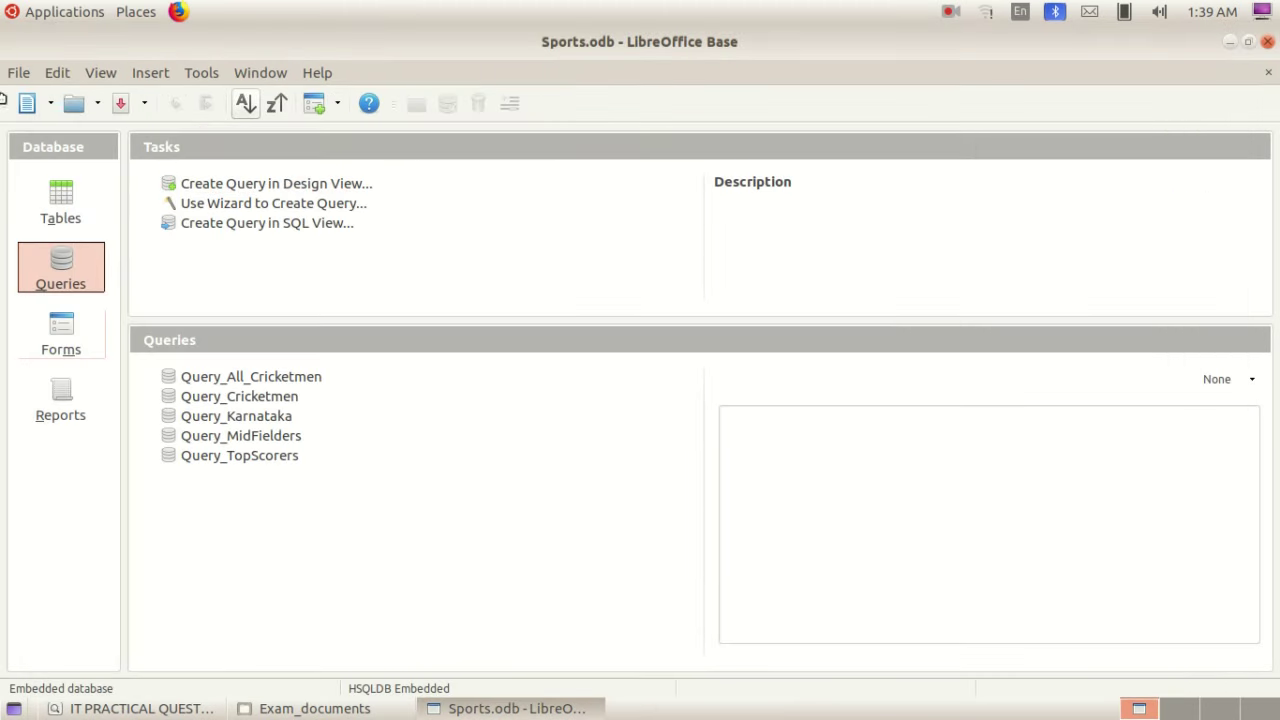
Start saving the database as a new file and choose the Exam10 folder inside the home folder as its location
{"action": "left_click", "coordinate": [15, 76]}
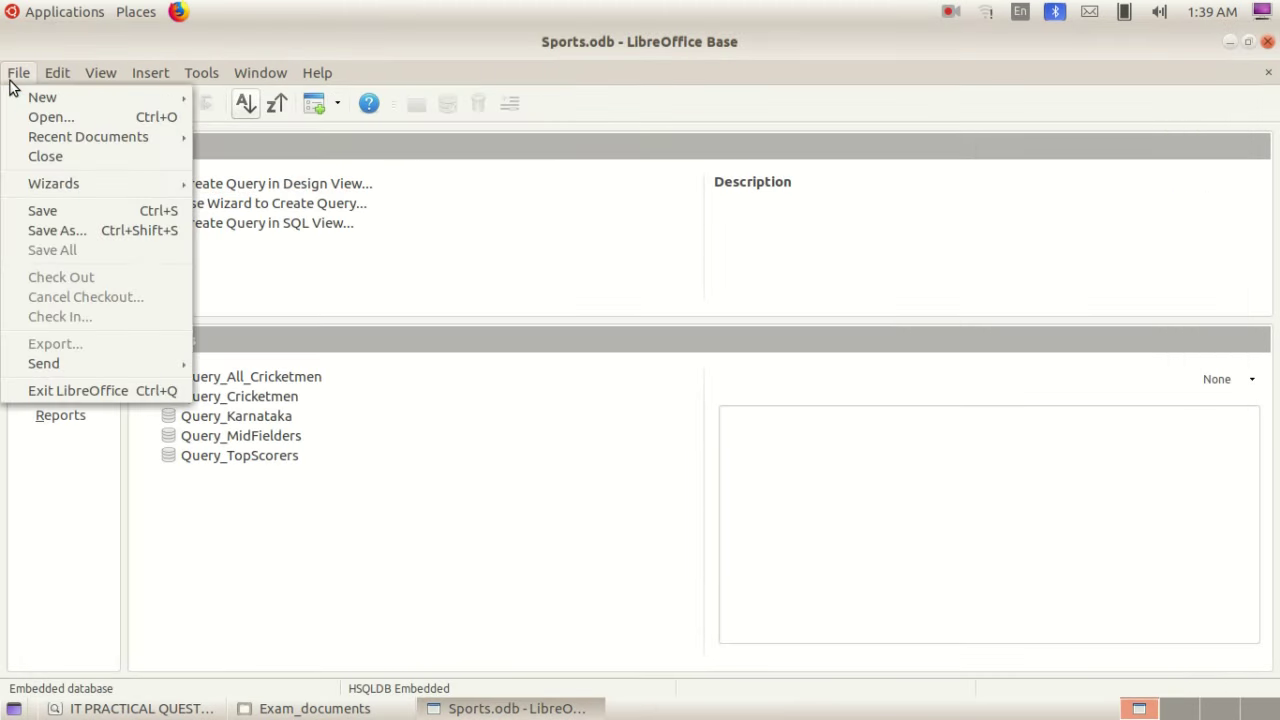
{"action": "left_click", "coordinate": [81, 234]}
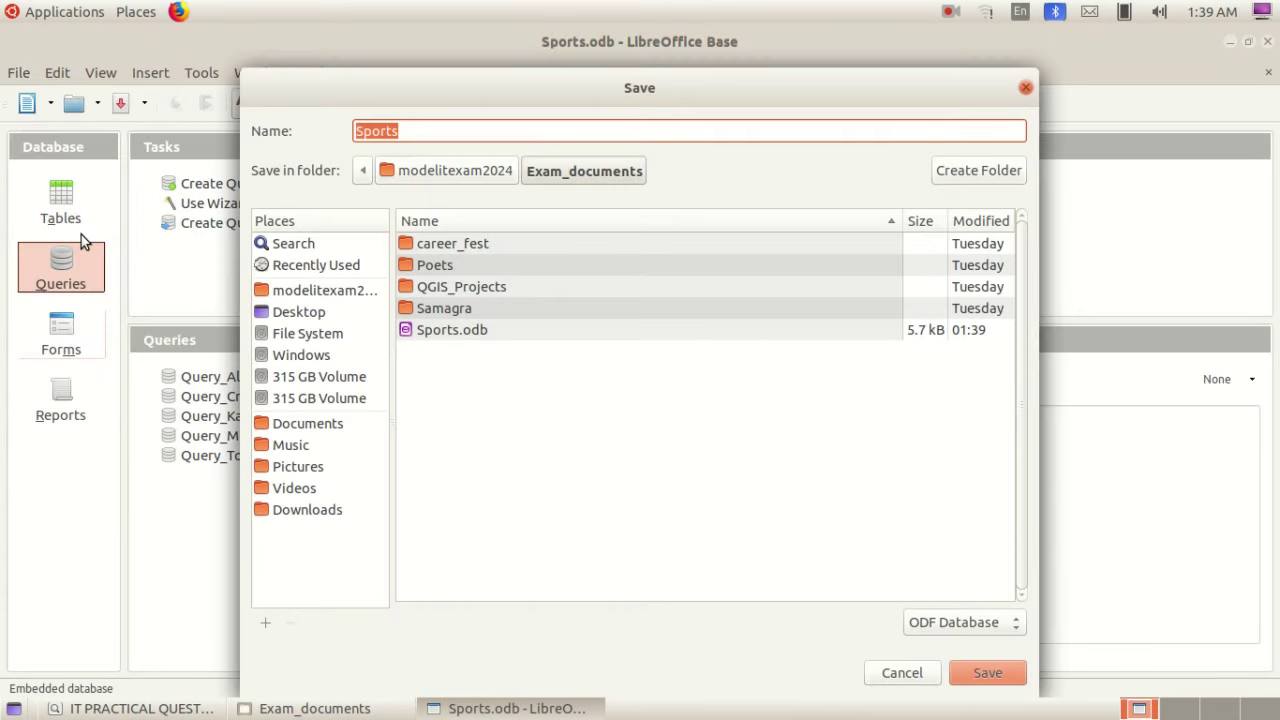
{"action": "left_click", "coordinate": [305, 290]}
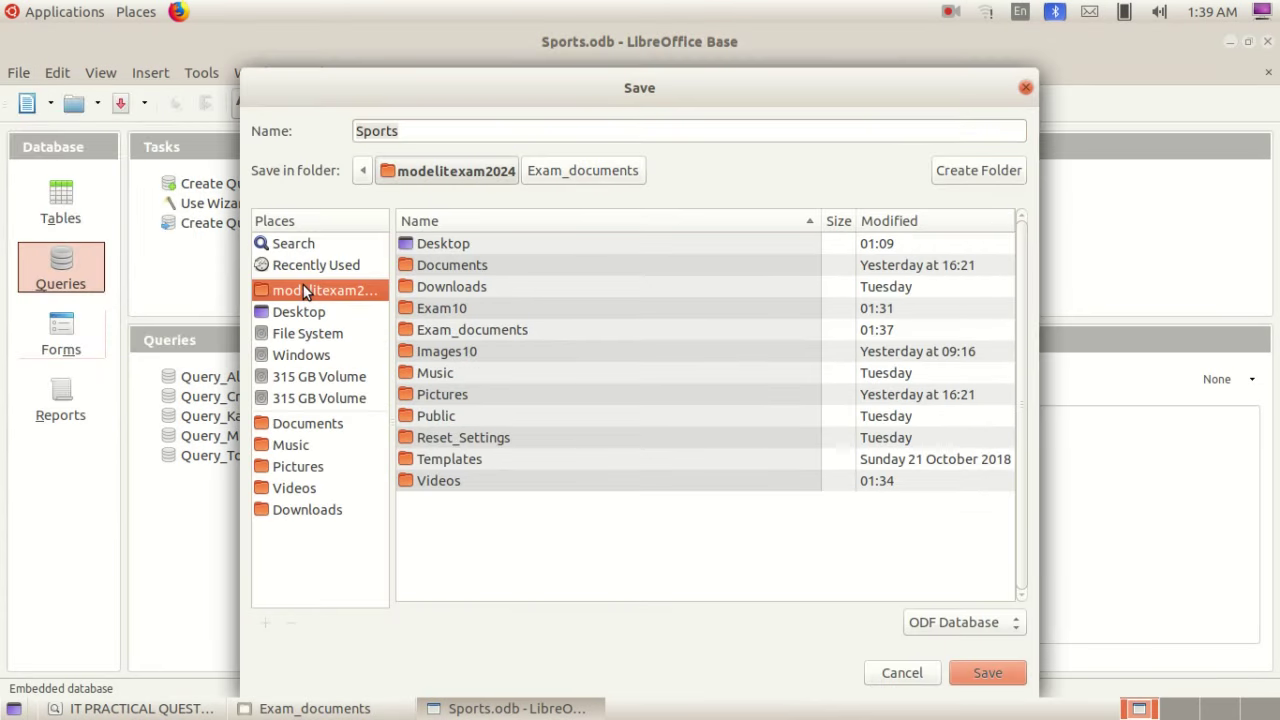
{"action": "double_click", "coordinate": [505, 311]}
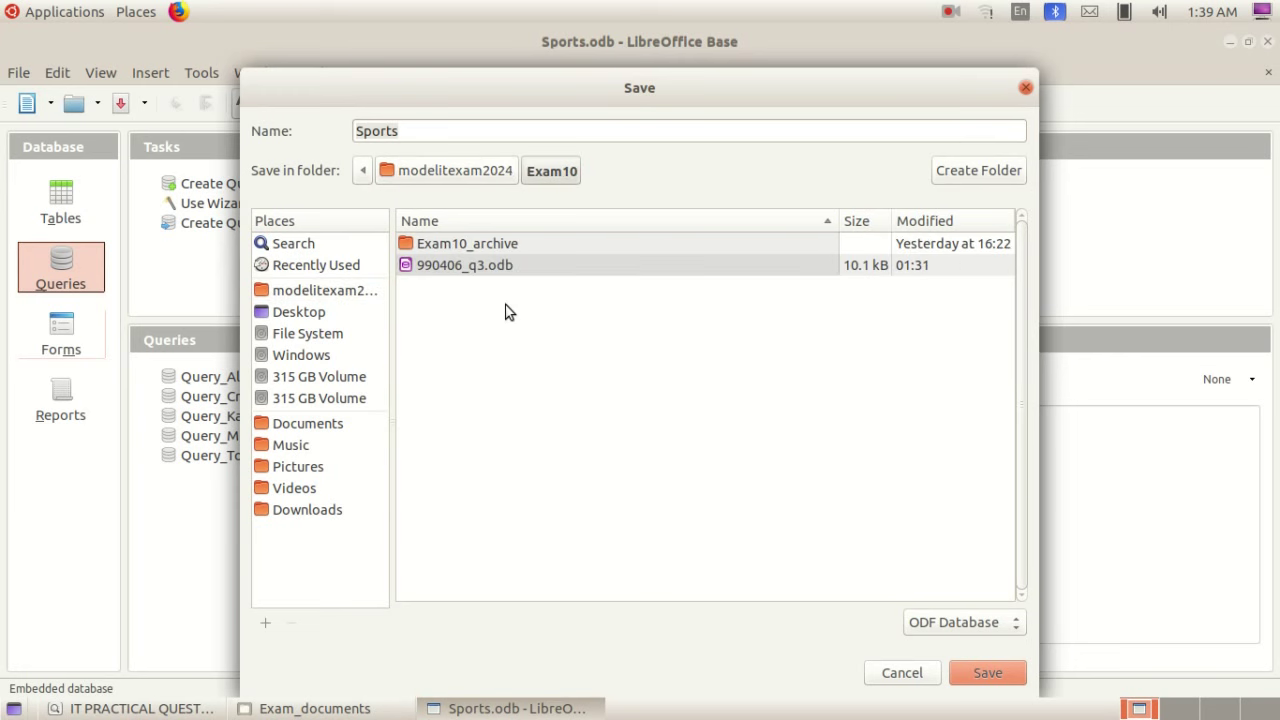
Replace the file name Sports with 990704_Q3 and save the database copy as an ODF Database
{"action": "left_click", "coordinate": [424, 137]}
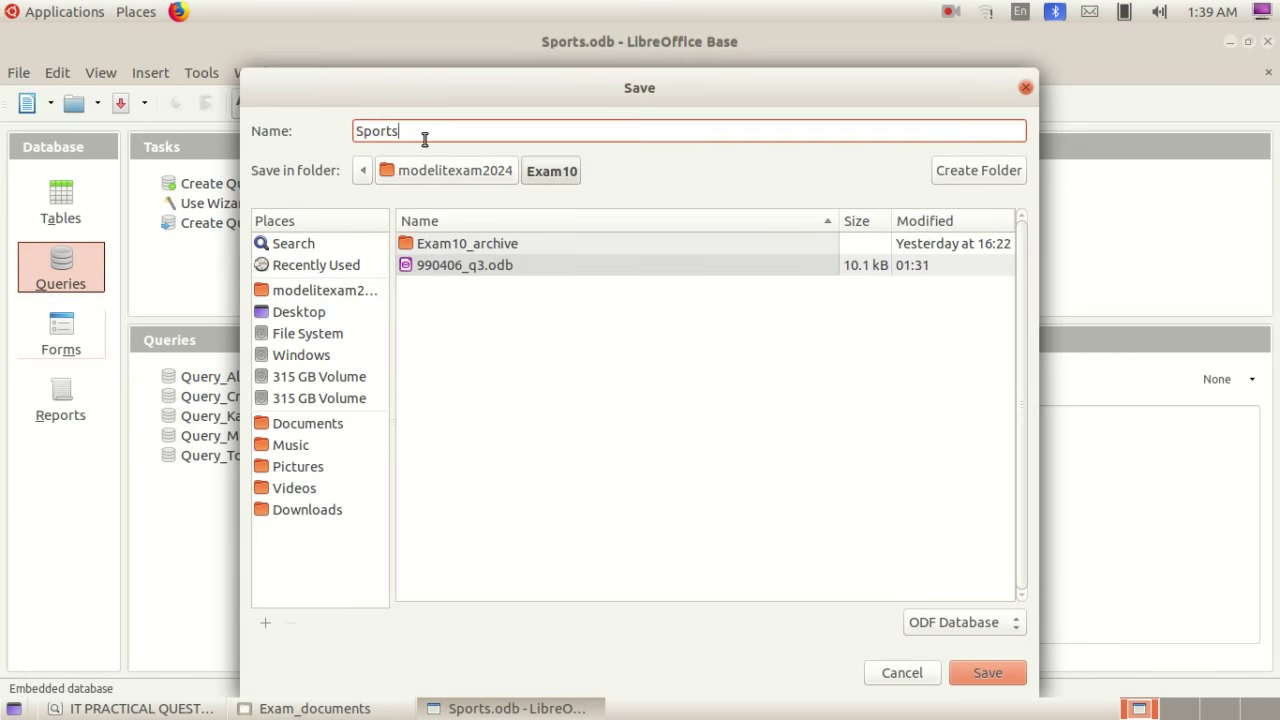
{"action": "key", "text": "BackSpace"}
{"action": "key", "text": "BackSpace"}
{"action": "key", "text": "BackSpace"}
{"action": "key", "text": "BackSpace"}
{"action": "key", "text": "BackSpace"}
{"action": "key", "text": "BackSpace"}
{"action": "type", "text": "990"}
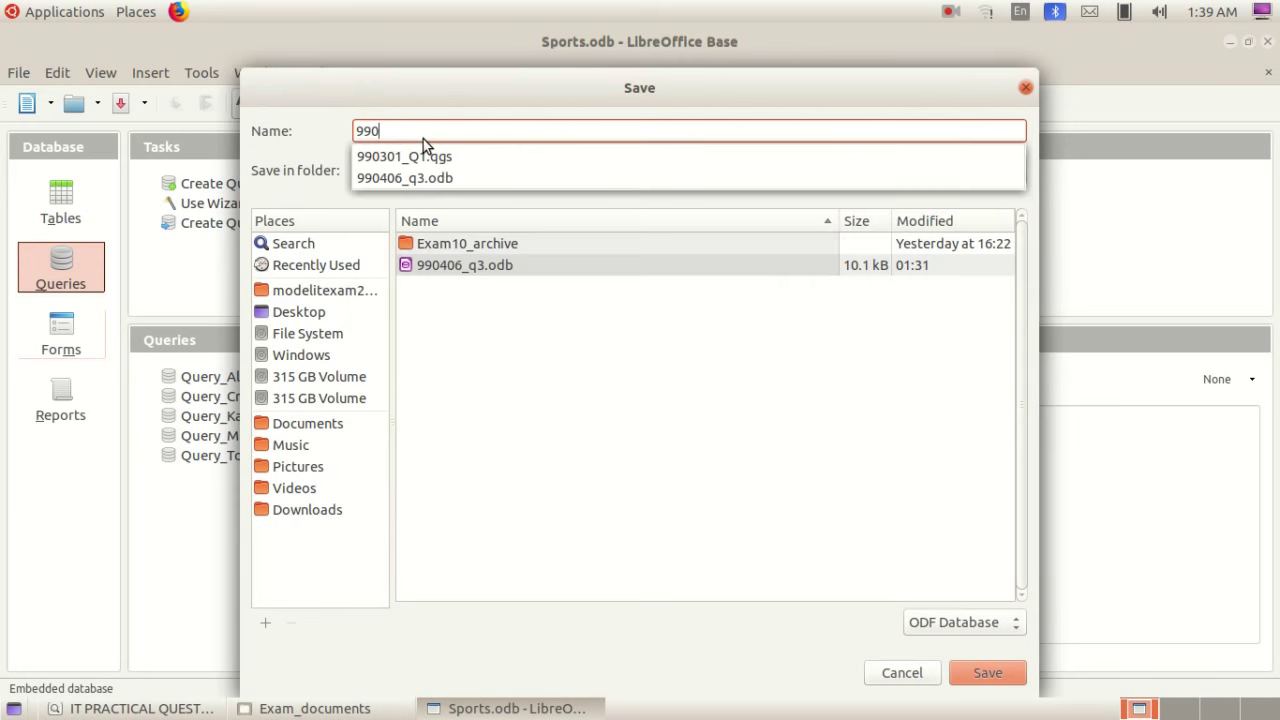
{"action": "type", "text": "704"}
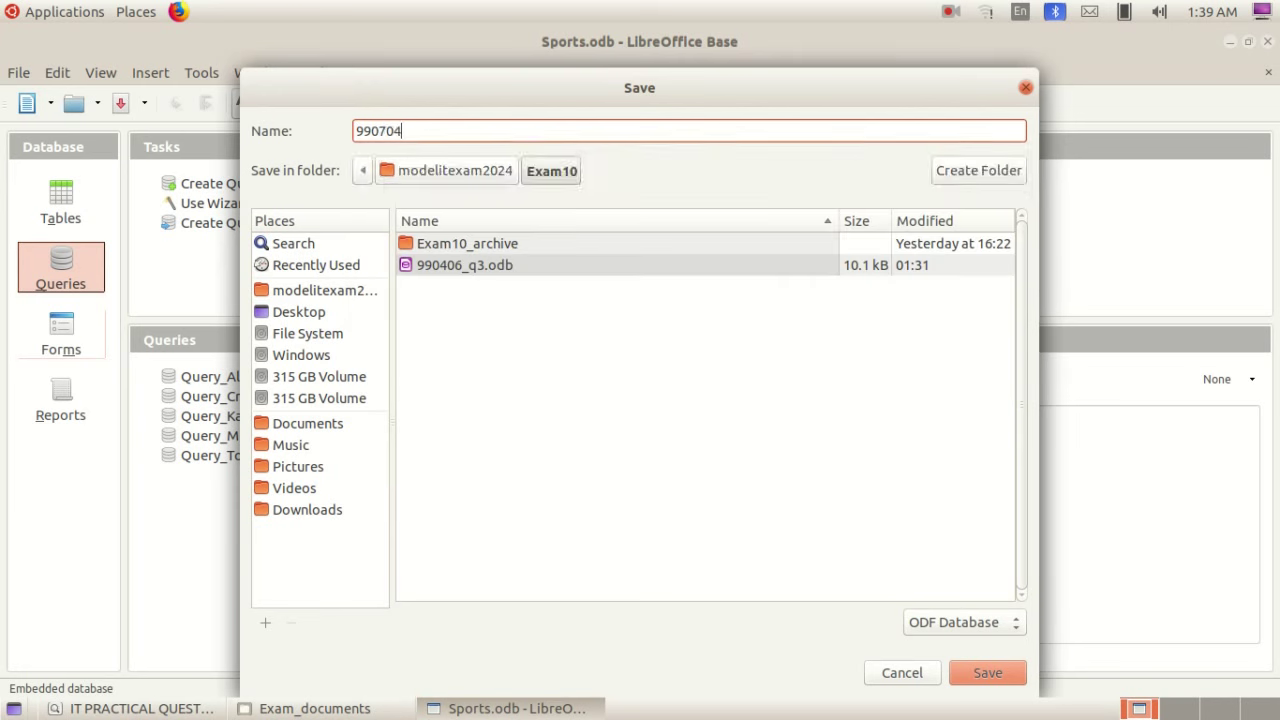
{"action": "type", "text": "_Q3"}
{"action": "left_click", "coordinate": [986, 674]}
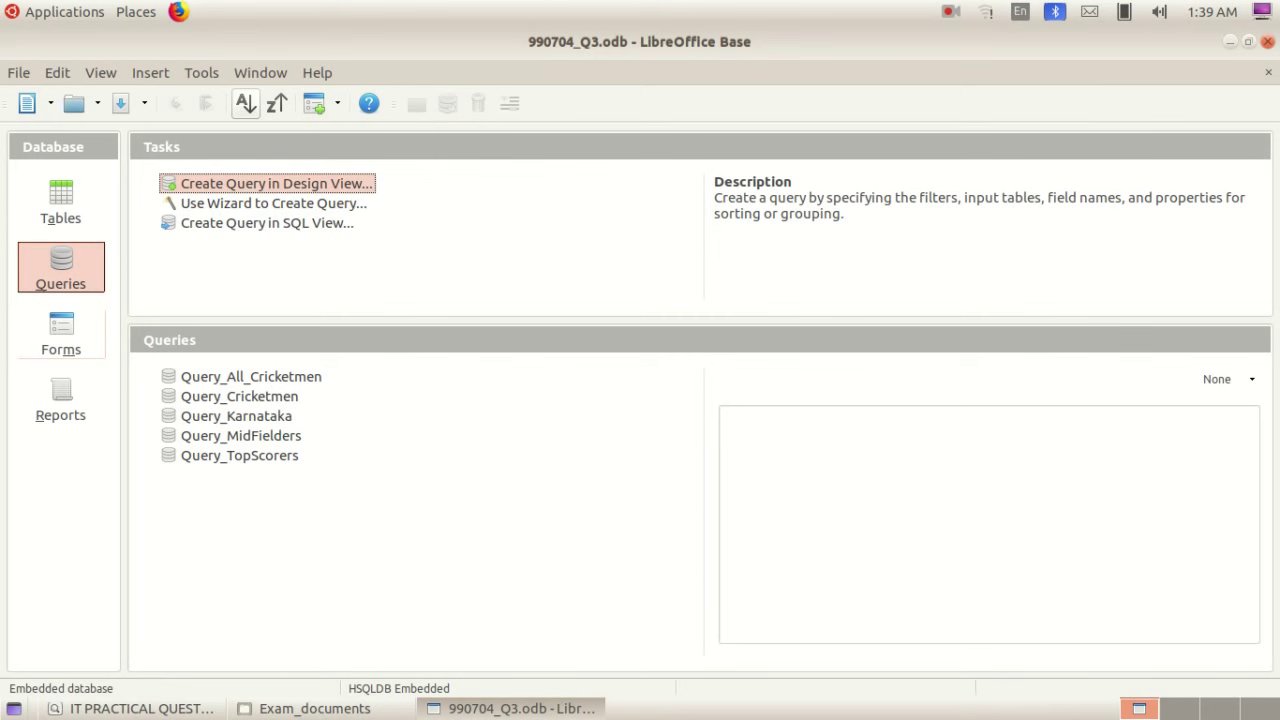
Close the saved database, minimize the question PDF and close the Exam_documents folder window
{"action": "left_click", "coordinate": [1268, 43]}
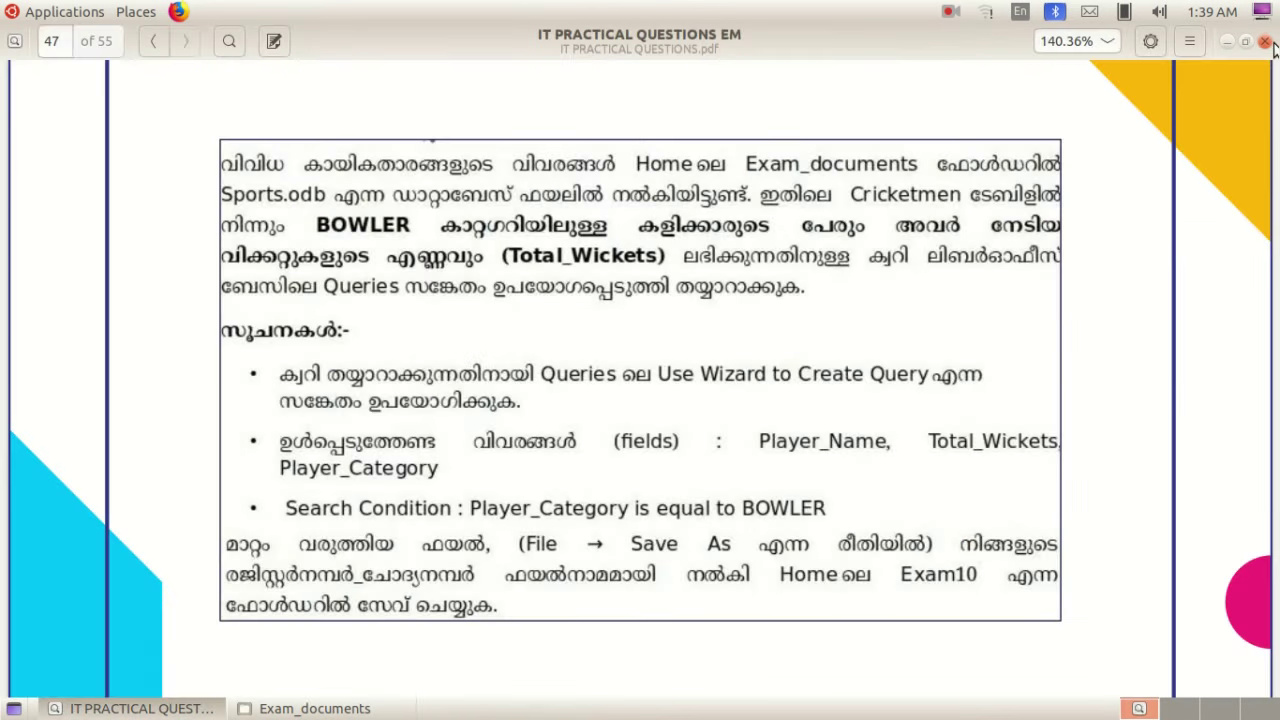
{"action": "left_click", "coordinate": [1228, 43]}
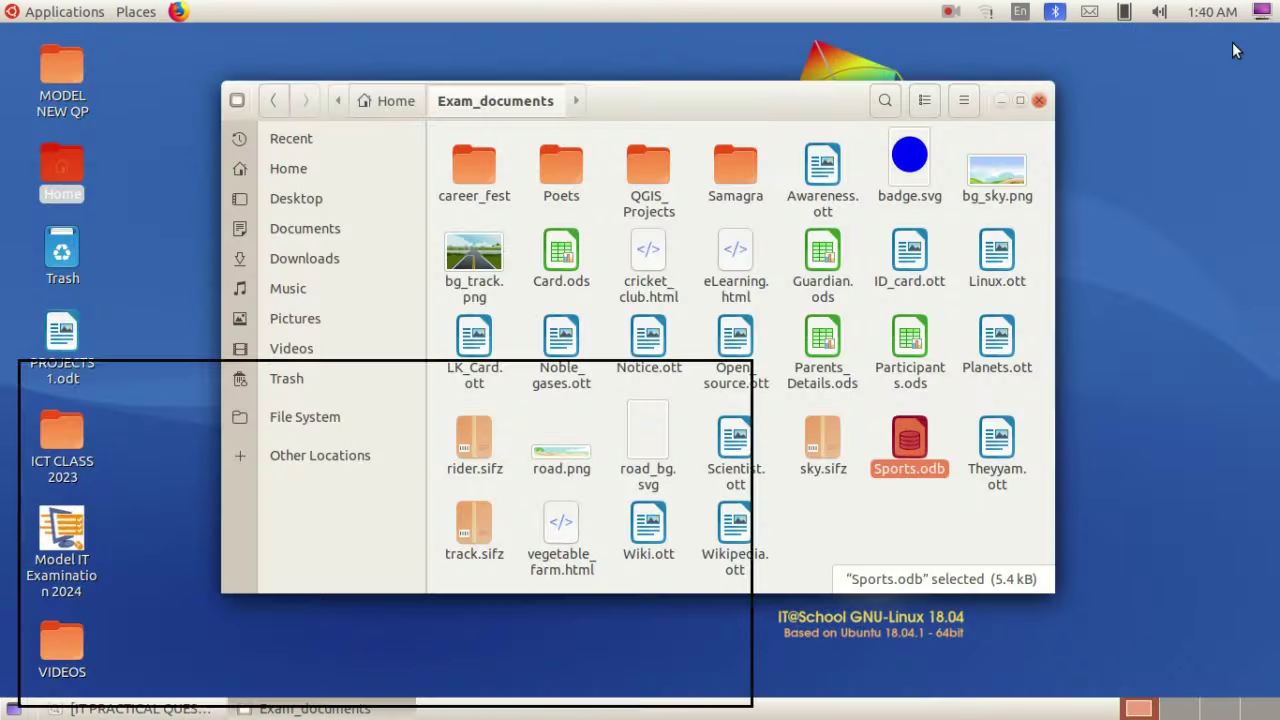
{"action": "left_click", "coordinate": [1034, 99]}
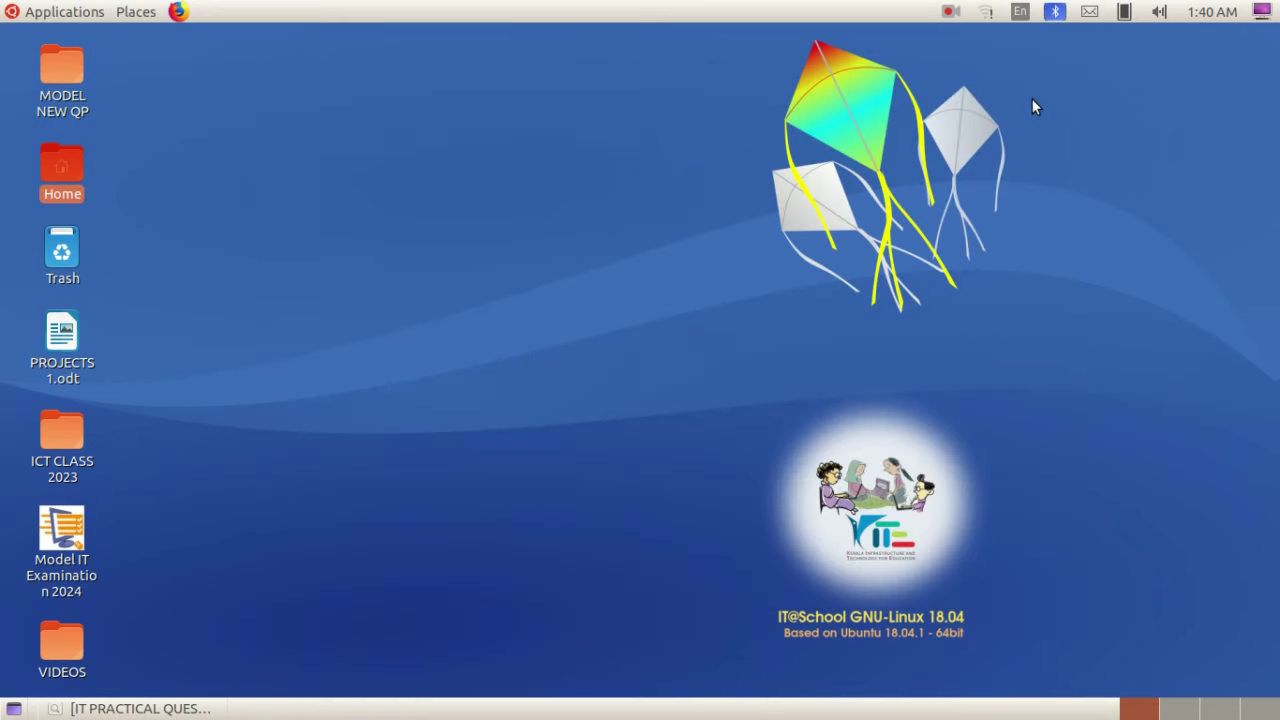